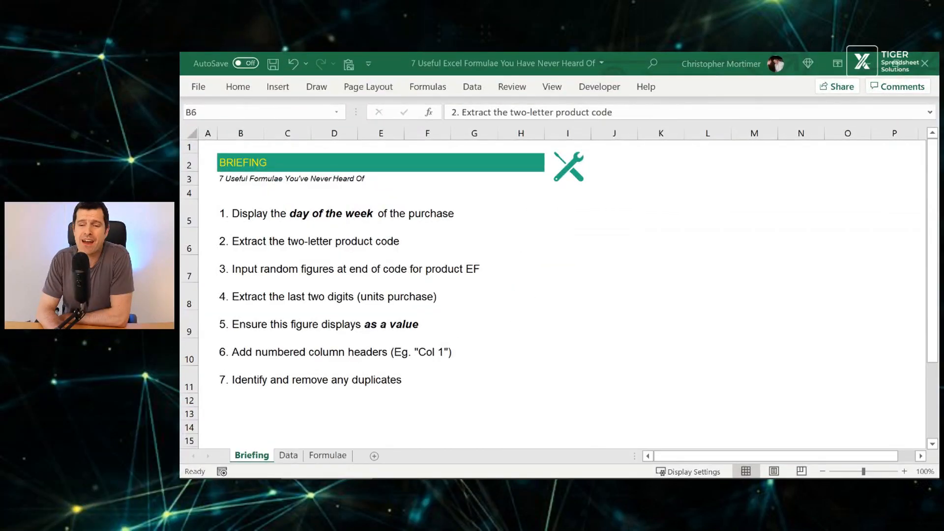
Step: Review the day-of-the-week task on the Briefing sheet and the Date and Purchase Code columns on the Data sheet
click(235, 210)
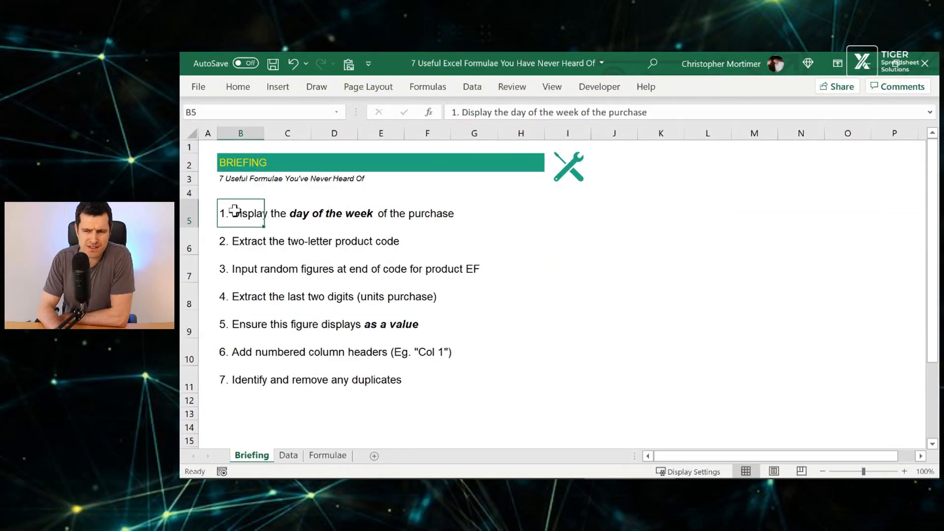
key(shift+space)
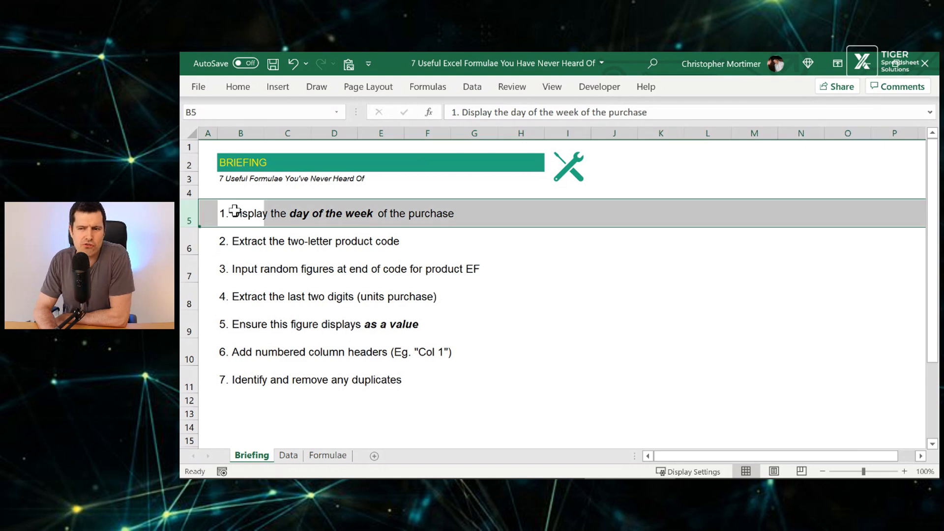
click(234, 211)
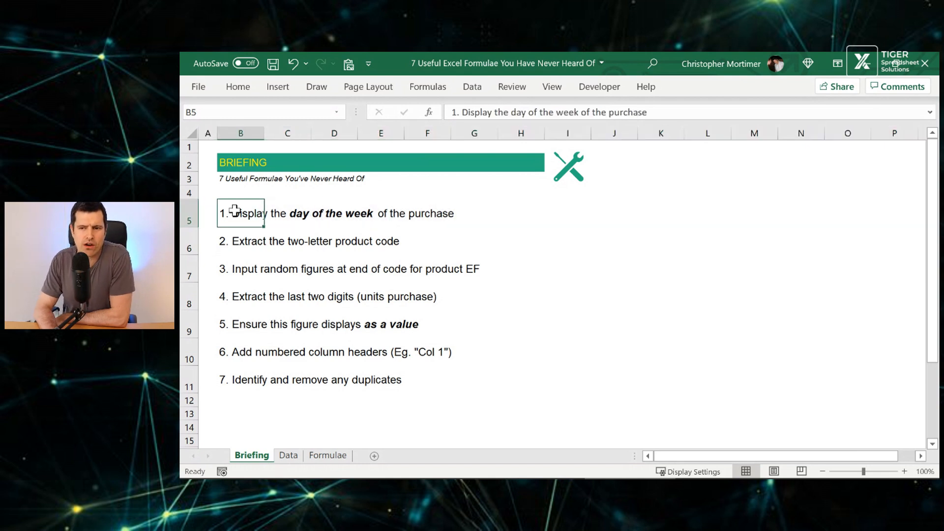
click(293, 458)
click(244, 164)
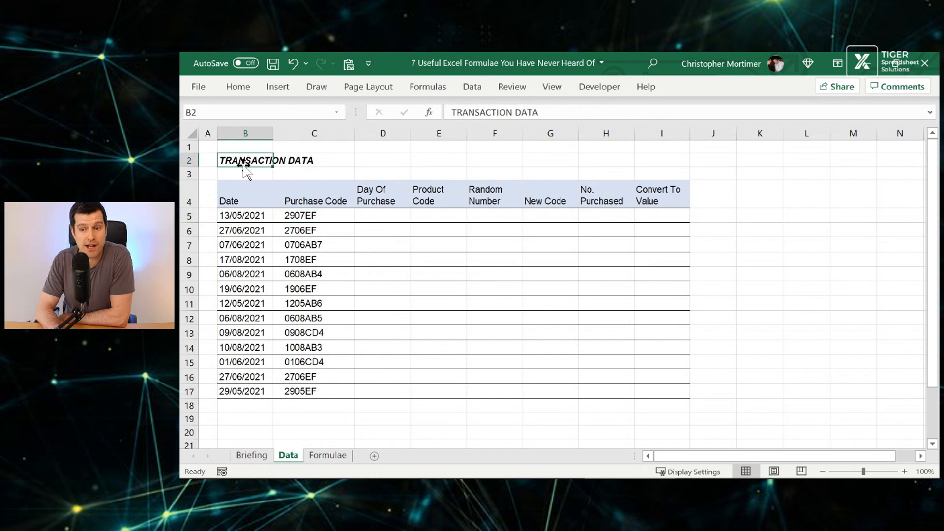
key(shift+space)
key(Right)
key(Down)
key(Down)
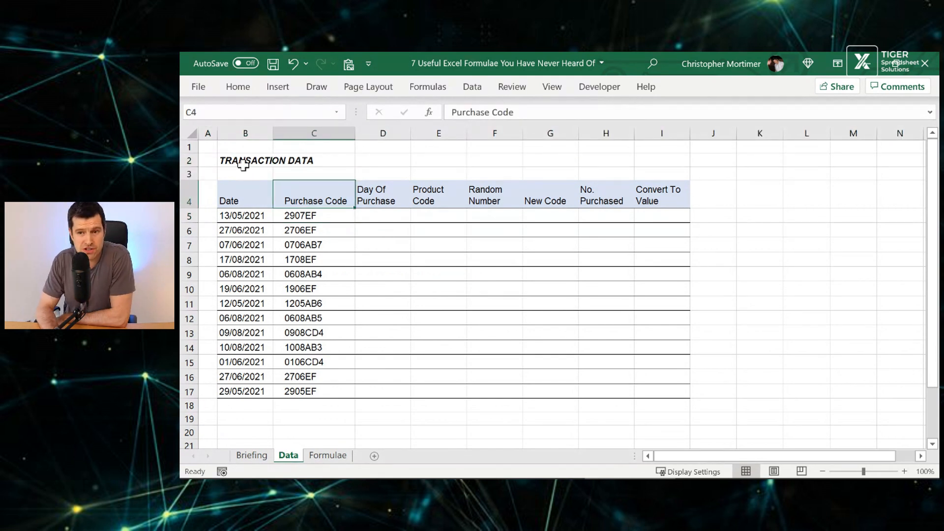
key(Left)
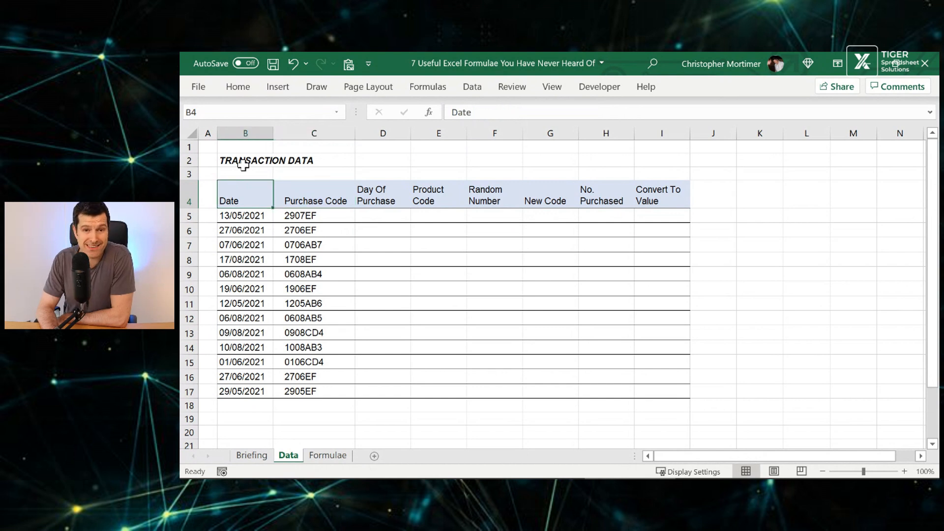
Step: Enter =TEXT(B5,"DDD") in cell D5 to show the abbreviated weekday of the first purchase date
key(Right)
key(Right)
key(Down)
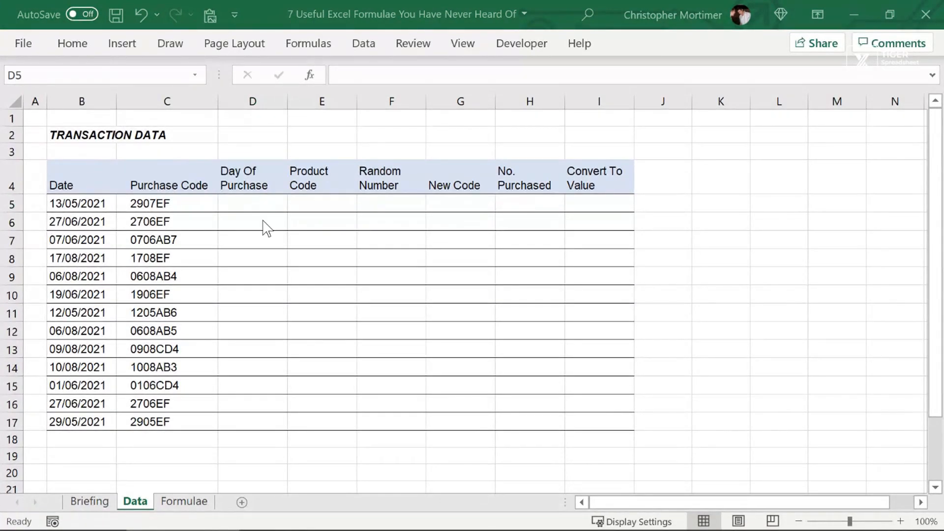
text(=text()
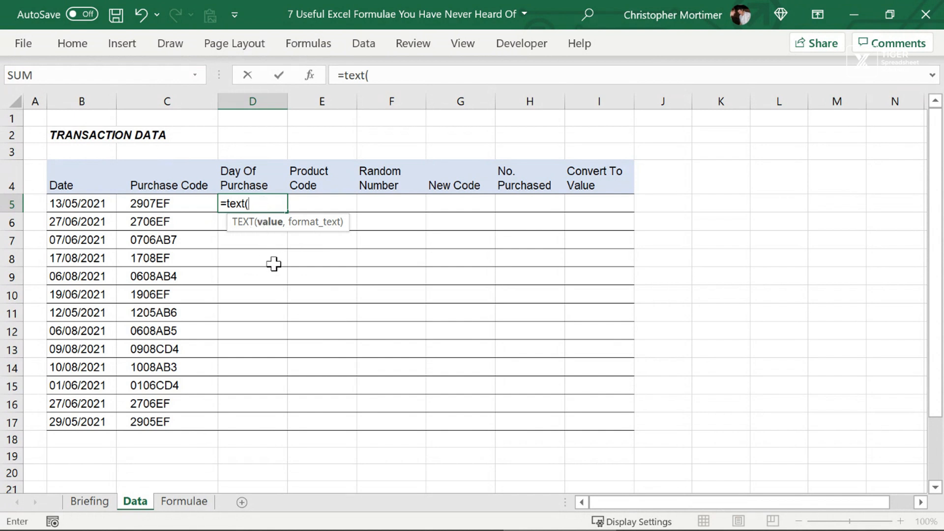
click(90, 205)
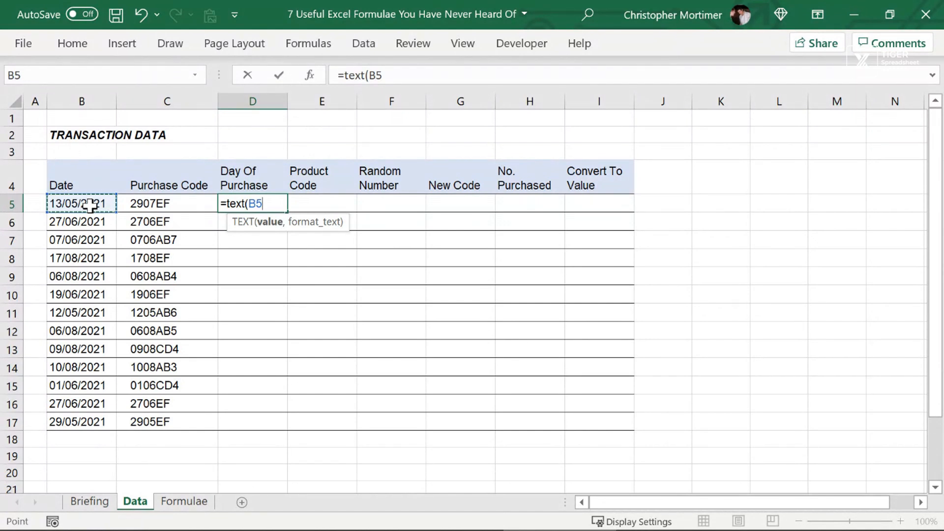
text(,)
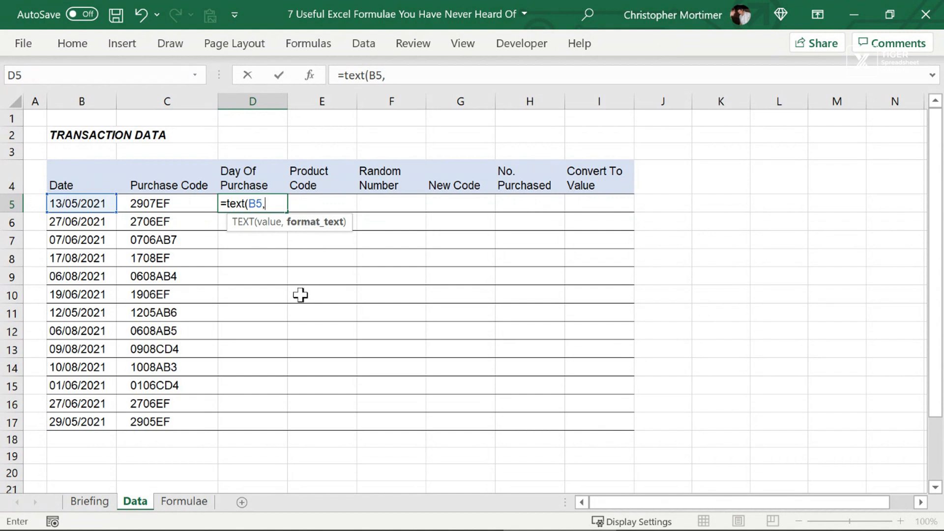
text("DDD")
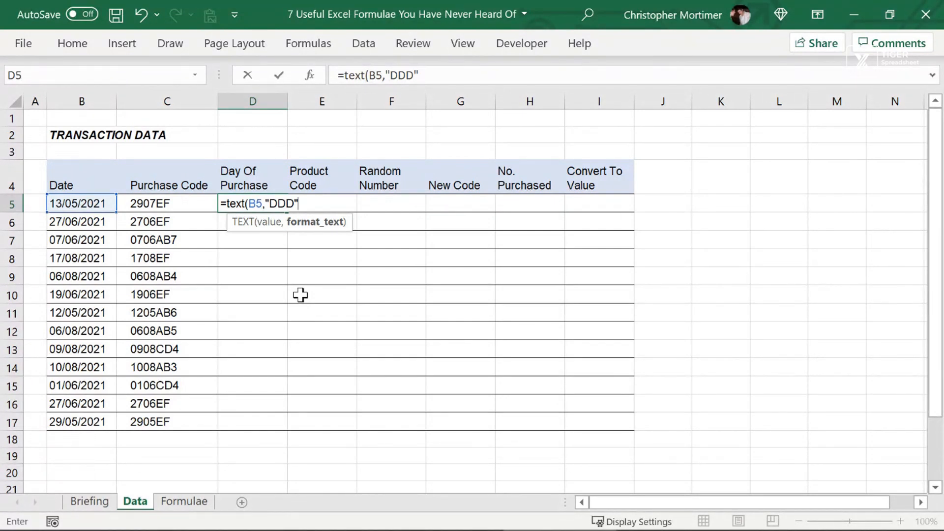
text())
key(Return)
key(Up)
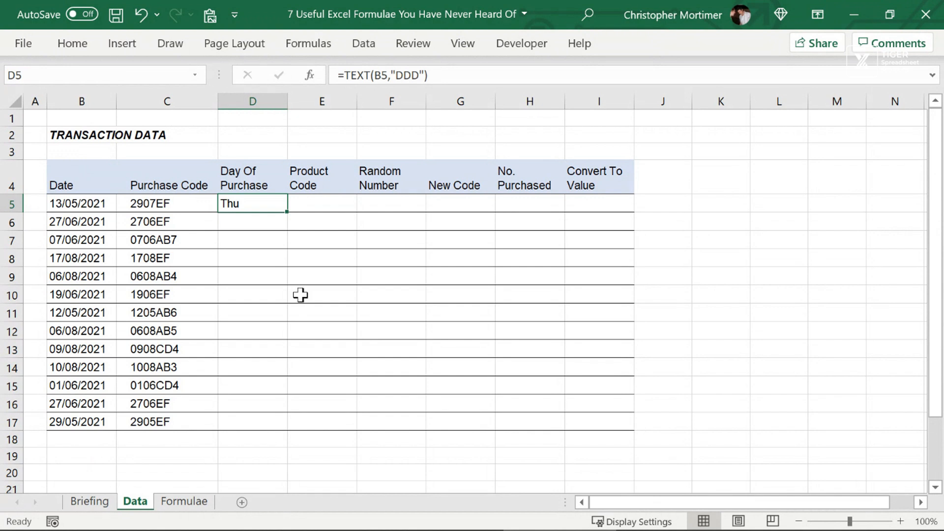
Step: Fill the TEXT formula from D5 down the Day Of Purchase column to D17
click(73, 204)
key(Right)
key(Right)
key(shift+Down)
key(shift+Down)
key(shift+Down)
key(shift+Down)
key(shift+Down)
key(shift+Down)
key(shift+Down)
key(shift+Down)
key(shift+Down)
key(shift+Down)
key(shift+Down)
key(shift+Down)
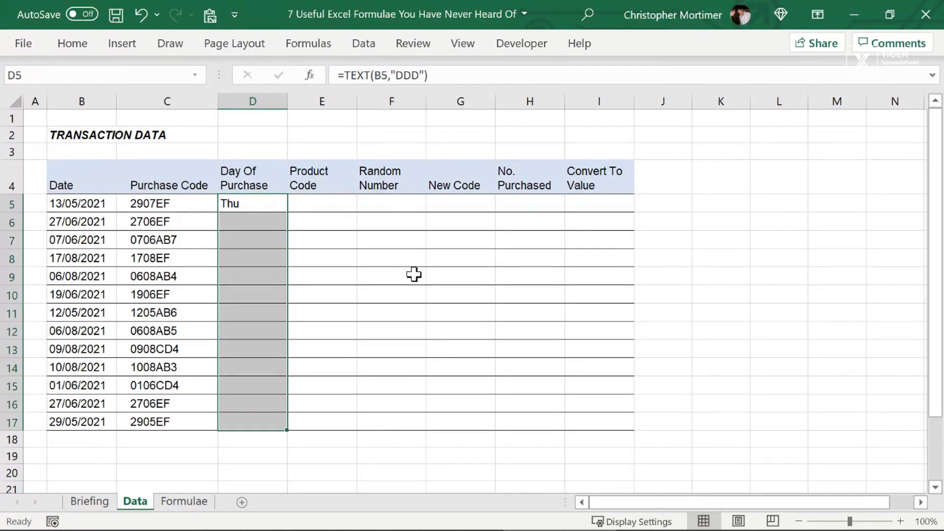
key(ctrl+d)
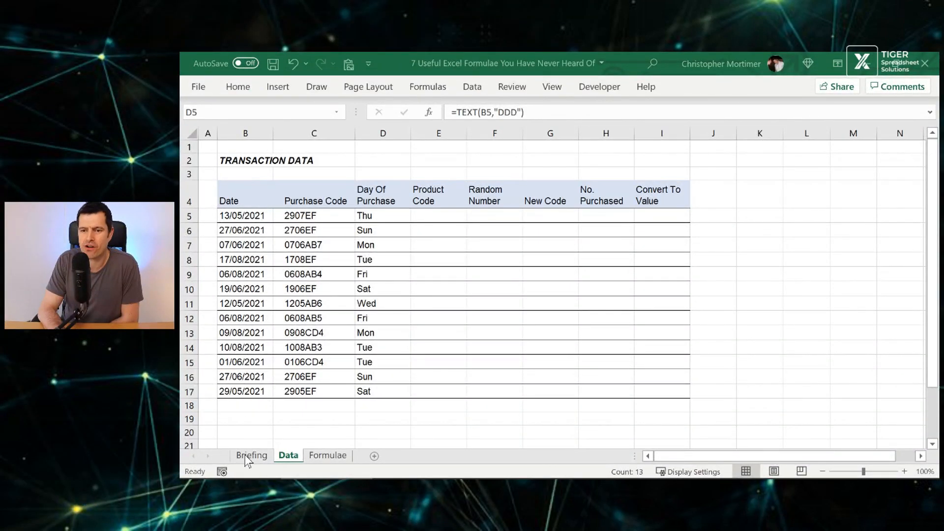
Step: Review the product code task on the Briefing sheet and examine the two letters within the purchase code in C5
click(248, 456)
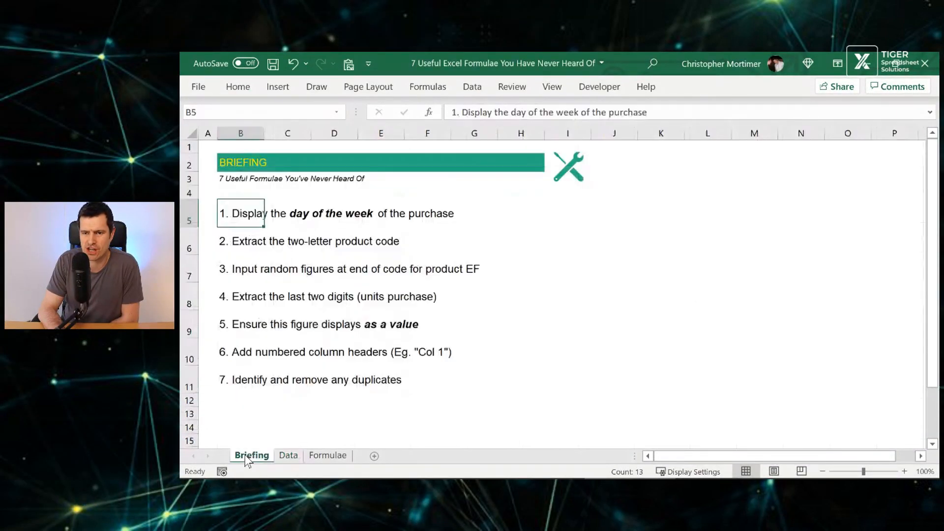
click(252, 242)
key(shift+space)
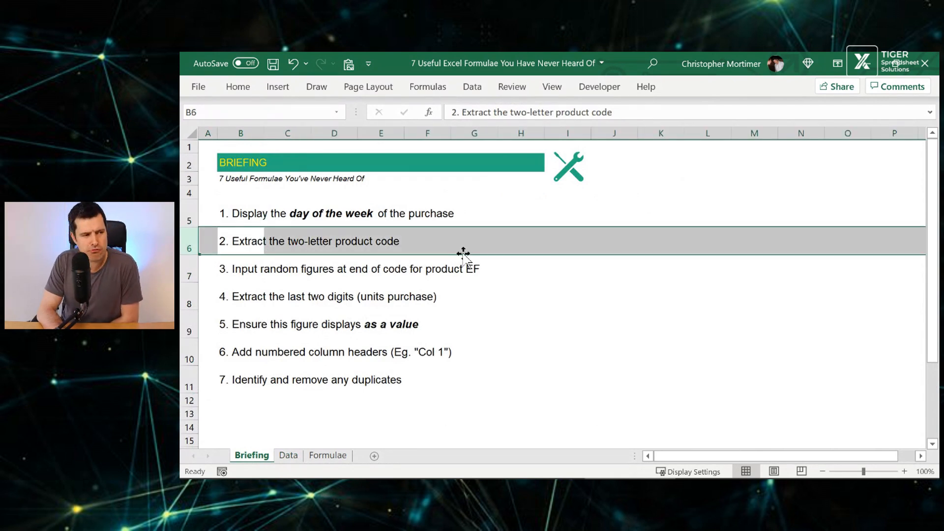
click(288, 455)
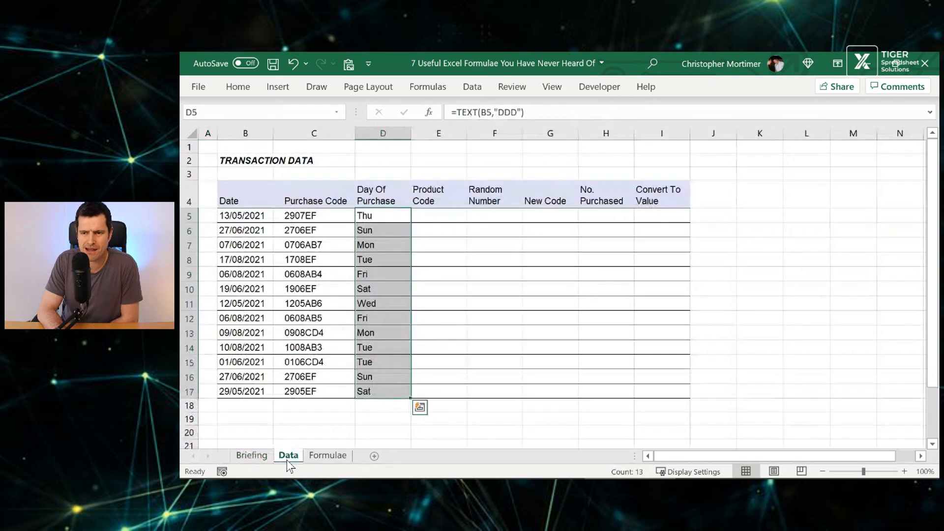
click(308, 219)
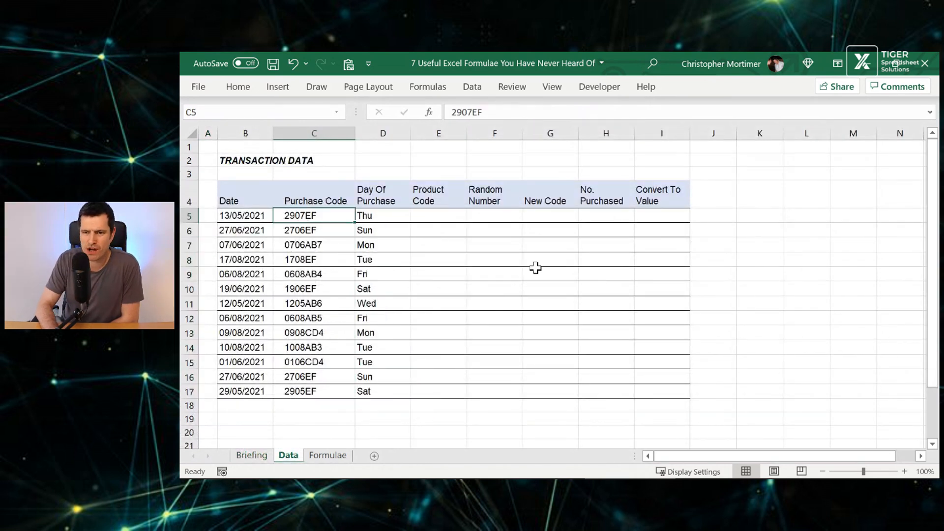
double_click(324, 216)
key(shift+Left)
key(shift+Left)
key(Return)
key(Return)
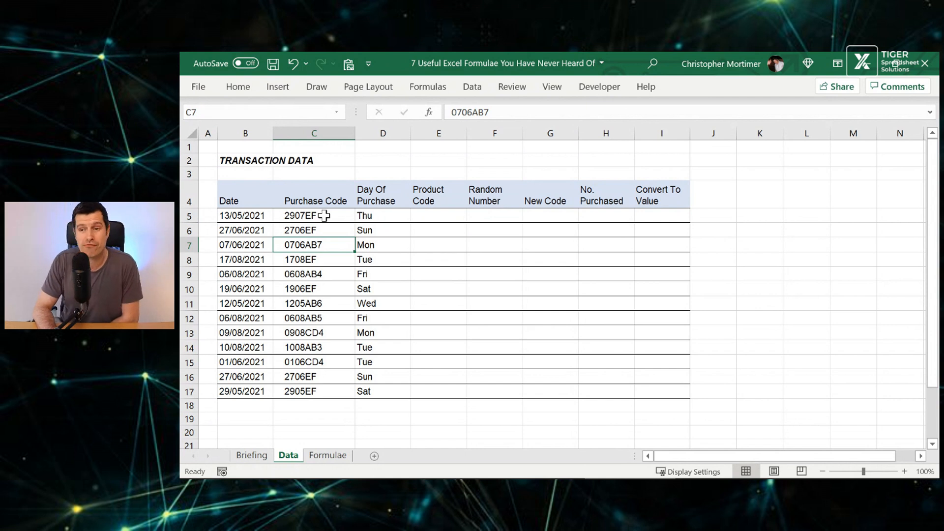
Step: Enter =MID(C5,5,2) in cell E5 to extract the two-letter product code from the purchase code
key(Right)
key(Right)
key(Up)
key(Up)
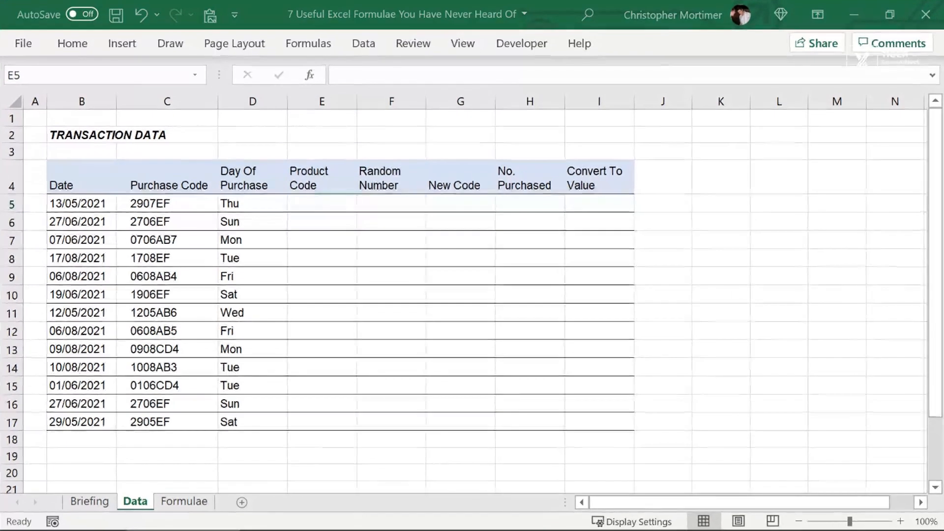
click(309, 203)
text(=)
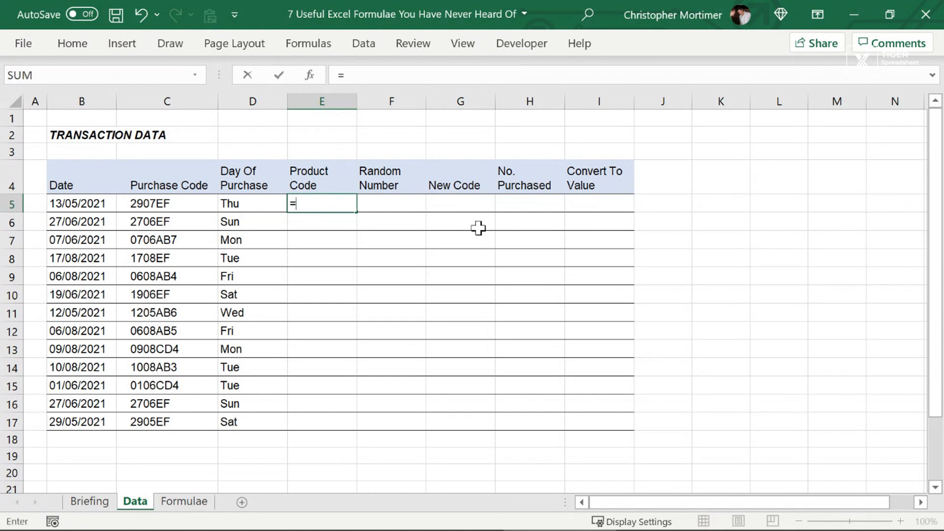
text(mid()
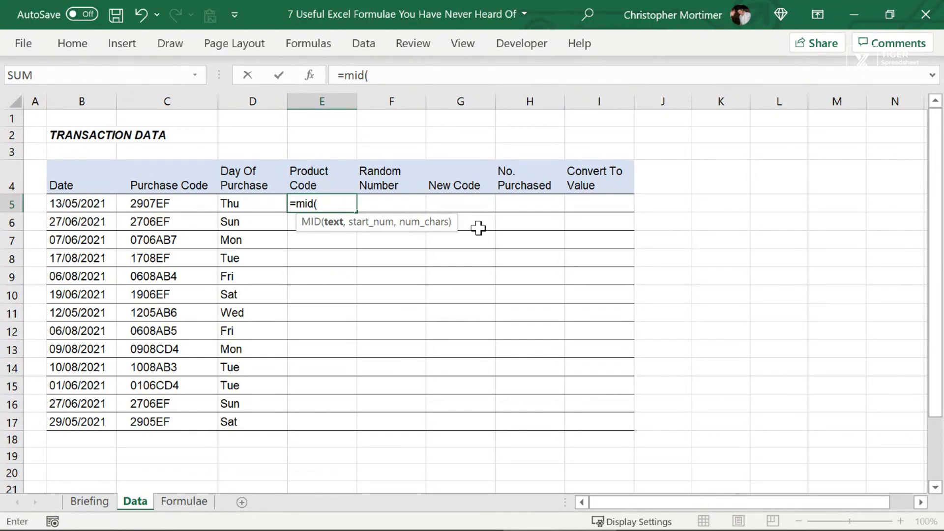
key(Left)
key(Left)
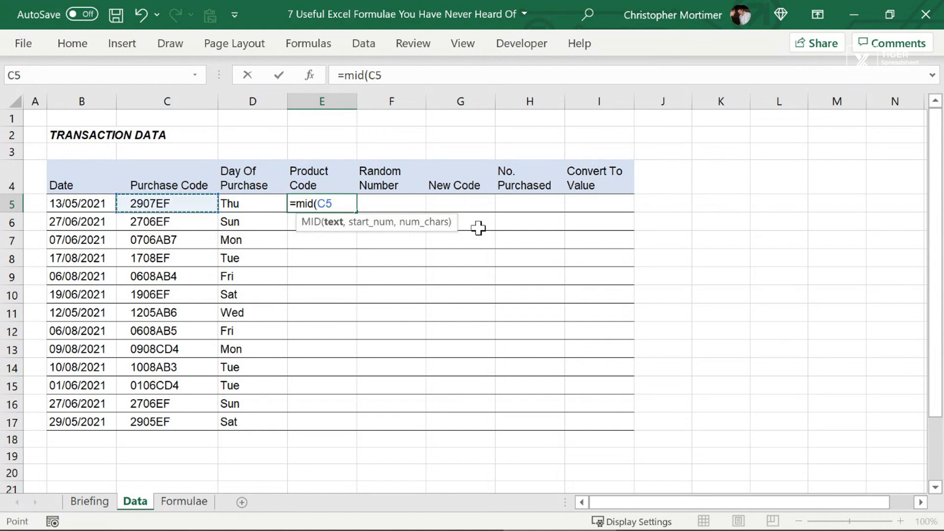
text(,)
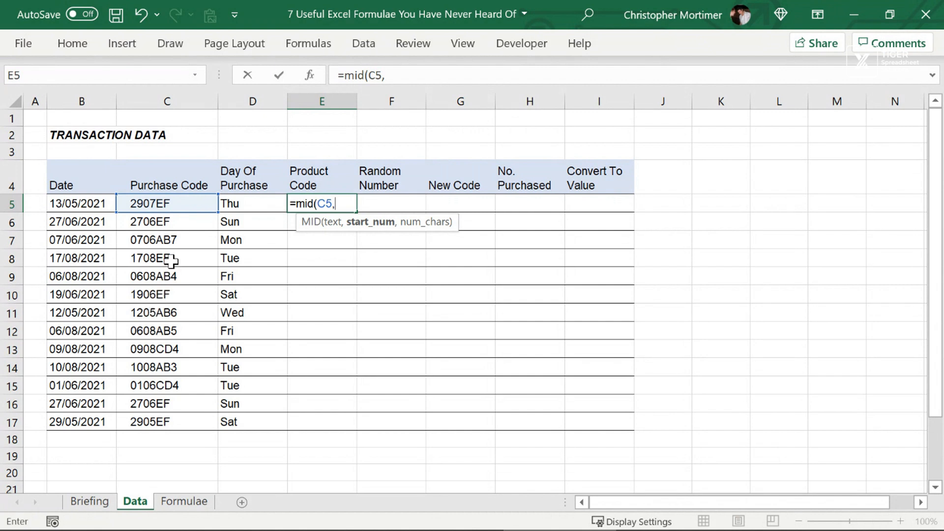
text(5,2)
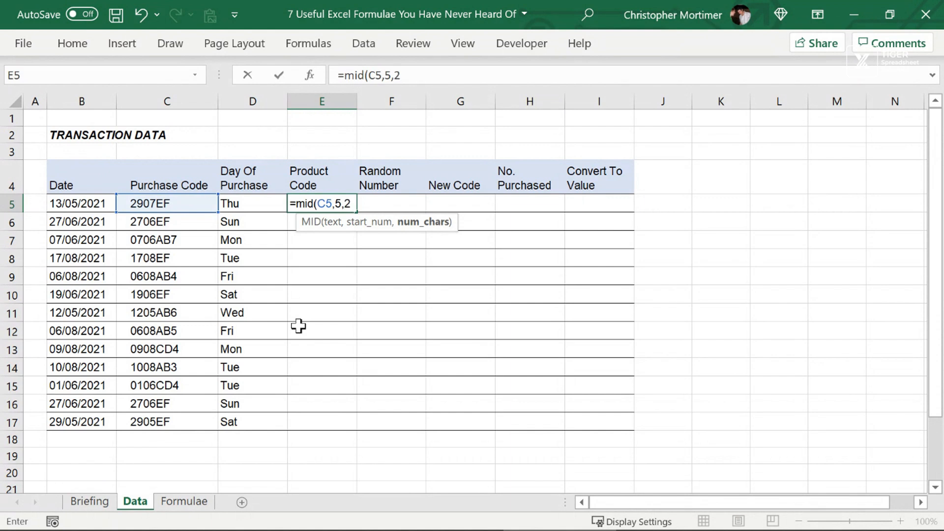
text())
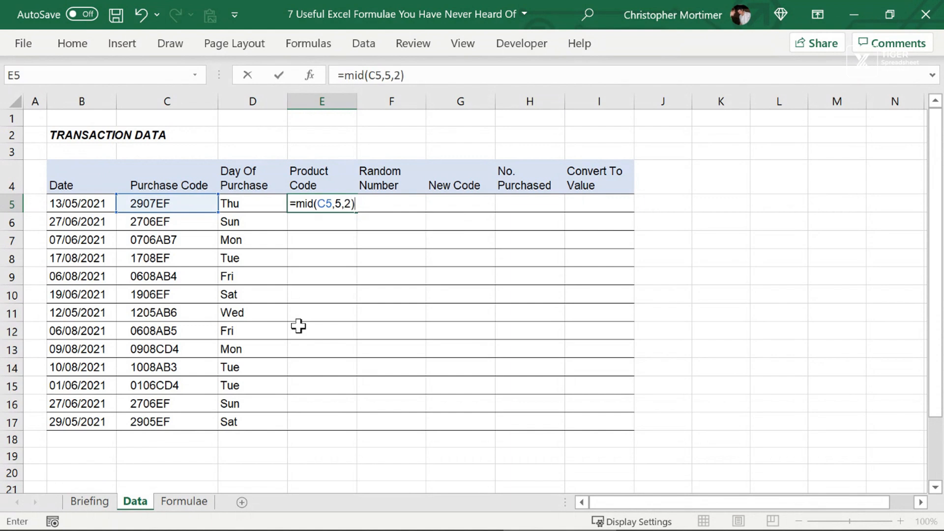
key(Return)
key(Up)
Step: Fill the MID formula from E5 down the Product Code column to E17
key(Left)
key(Left)
key(Left)
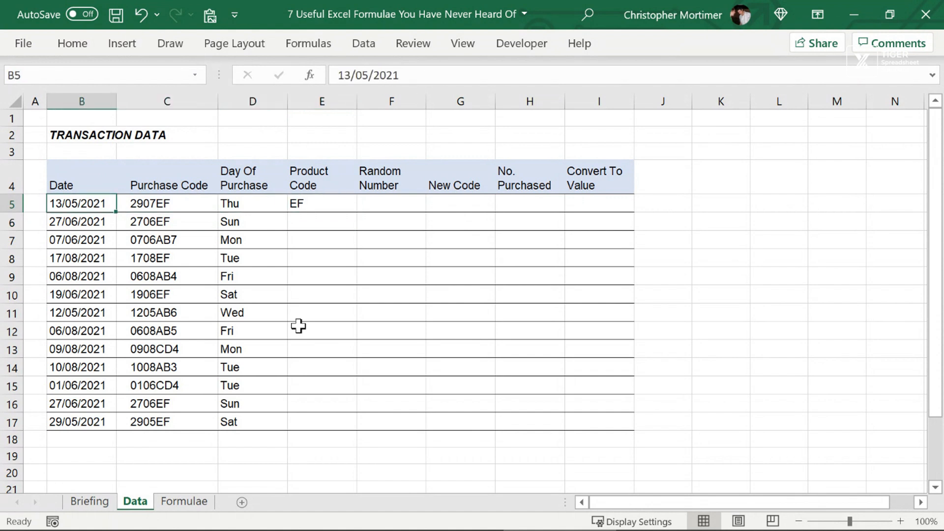
key(Right)
key(Right)
key(Right)
key(shift+Down)
key(shift+Down)
key(shift+Down)
key(shift+Down)
key(shift+Down)
key(shift+Down)
key(shift+Down)
key(shift+Down)
key(shift+Down)
key(shift+Down)
key(shift+Down)
key(shift+Down)
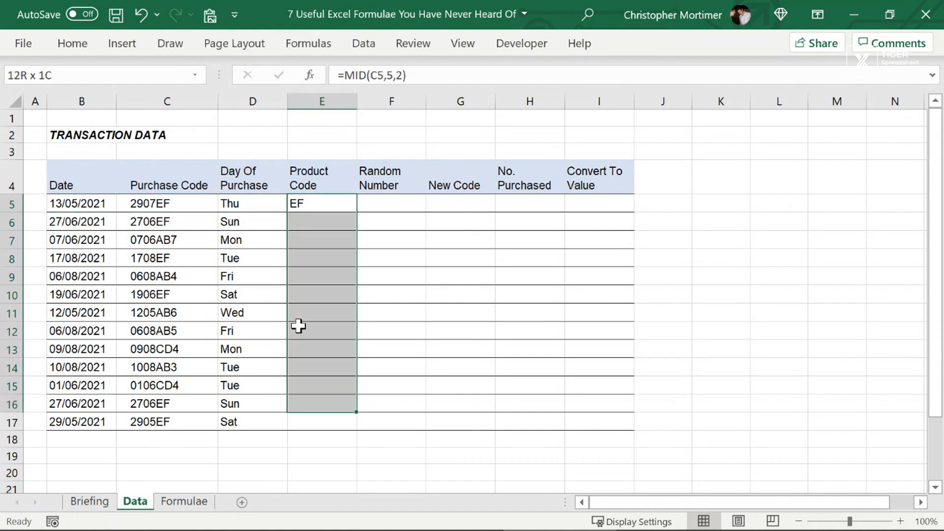
key(ctrl+d)
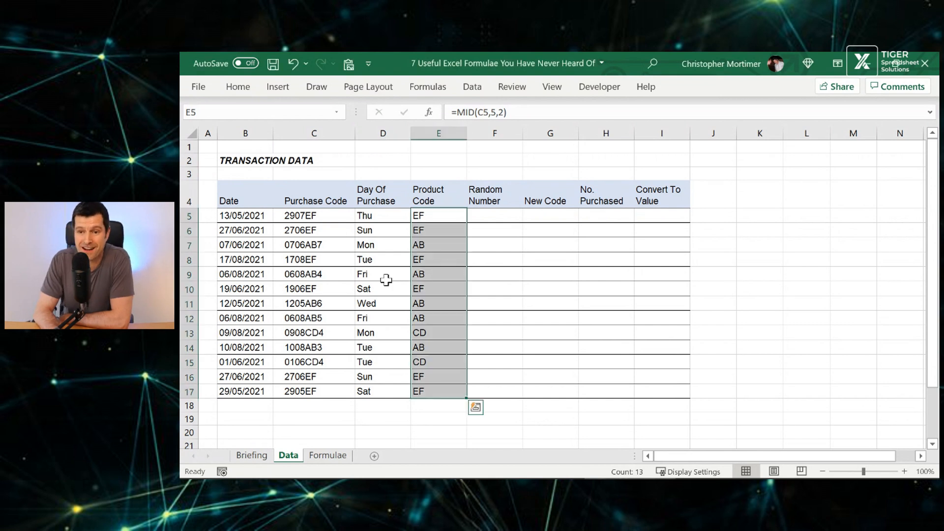
Step: Review the random figures task for product EF on the Briefing sheet and examine the endings of the purchase codes
click(294, 276)
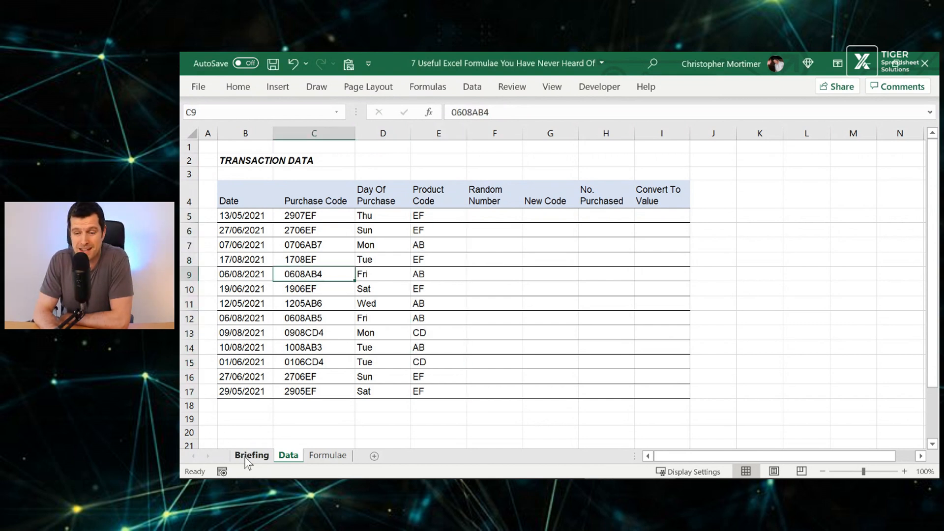
click(248, 455)
click(245, 266)
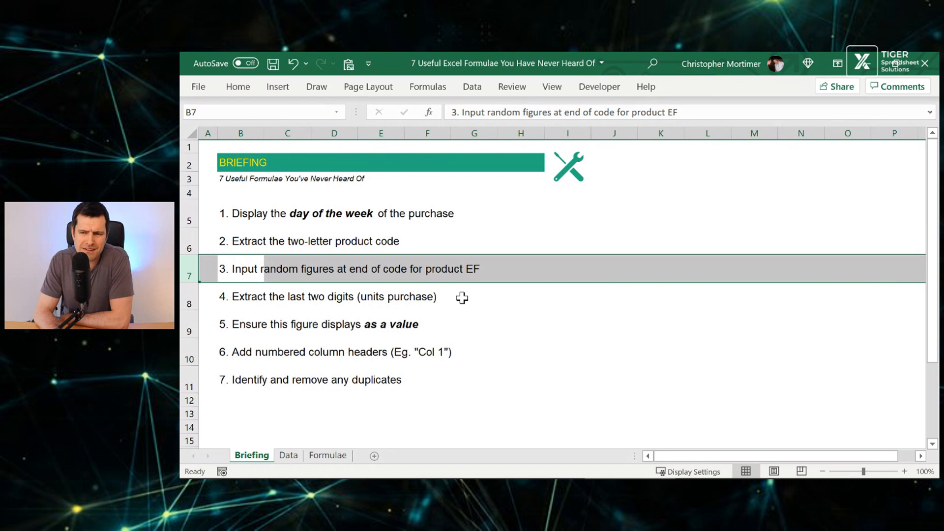
click(288, 455)
key(Up)
key(Up)
key(Up)
key(Up)
key(Down)
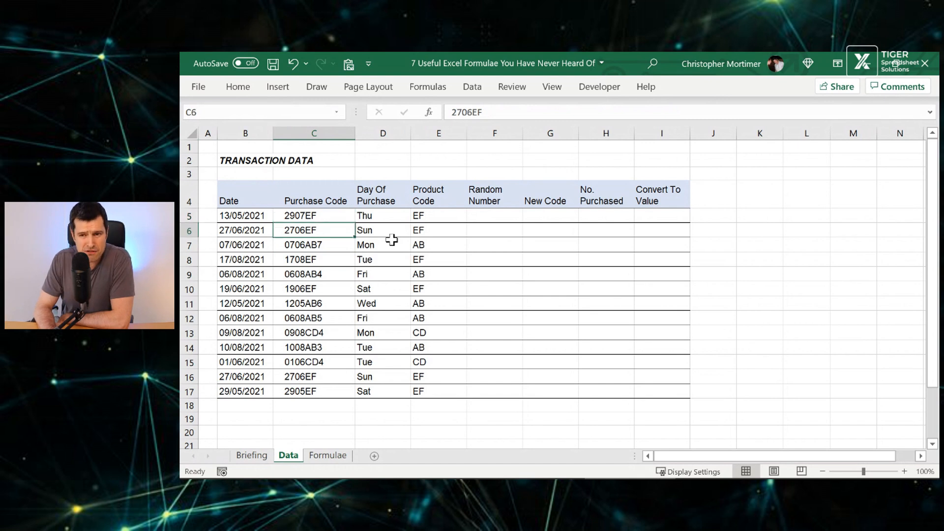
key(Down)
key(Down)
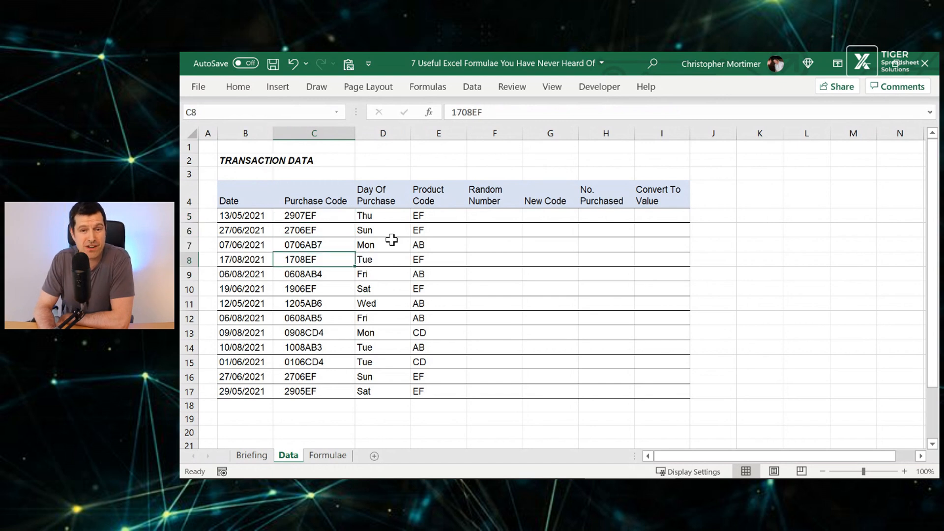
key(Down)
key(Down)
key(Down)
key(Down)
key(Down)
key(Down)
Step: Enter =RANDBETWEEN(1,9) in cell F5 to generate a random number between 1 and 9
key(Right)
key(Right)
key(Right)
key(Up)
key(Up)
key(Up)
key(Up)
key(Up)
key(Up)
key(Up)
key(Up)
key(Up)
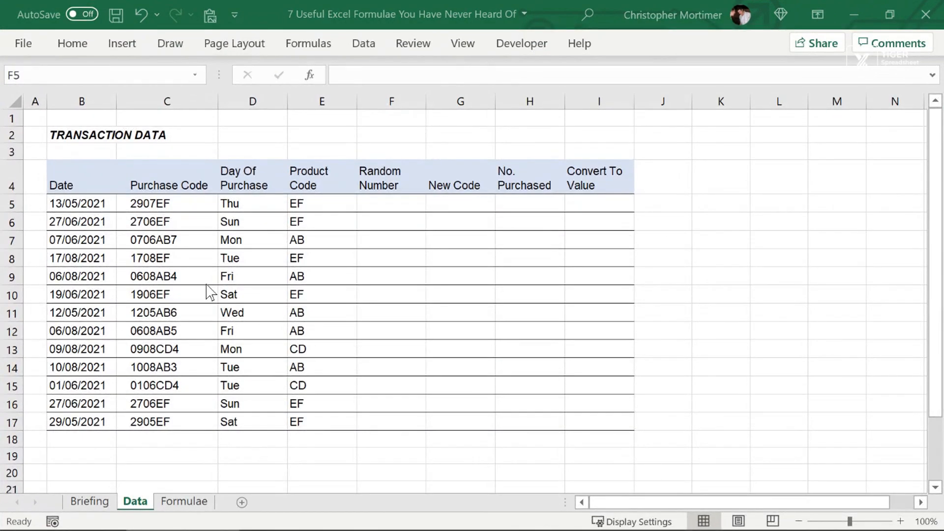
click(381, 200)
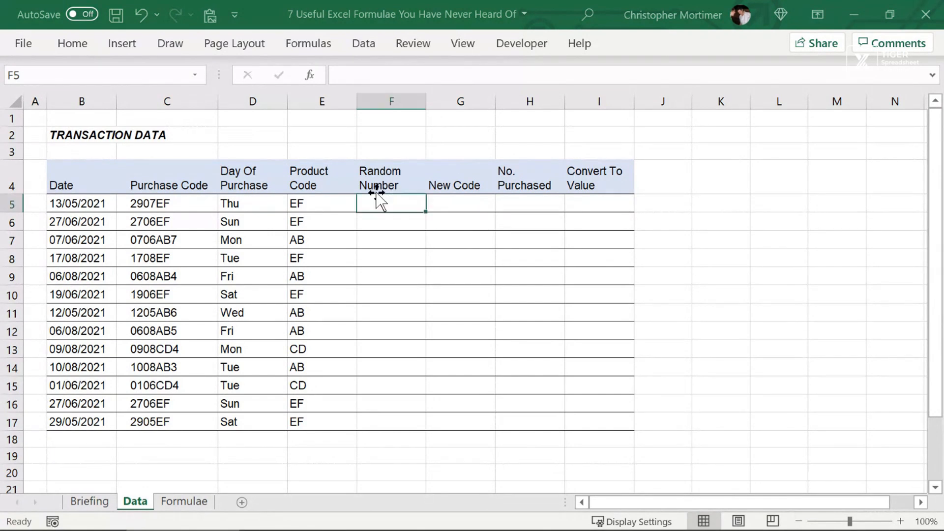
text(=rand)
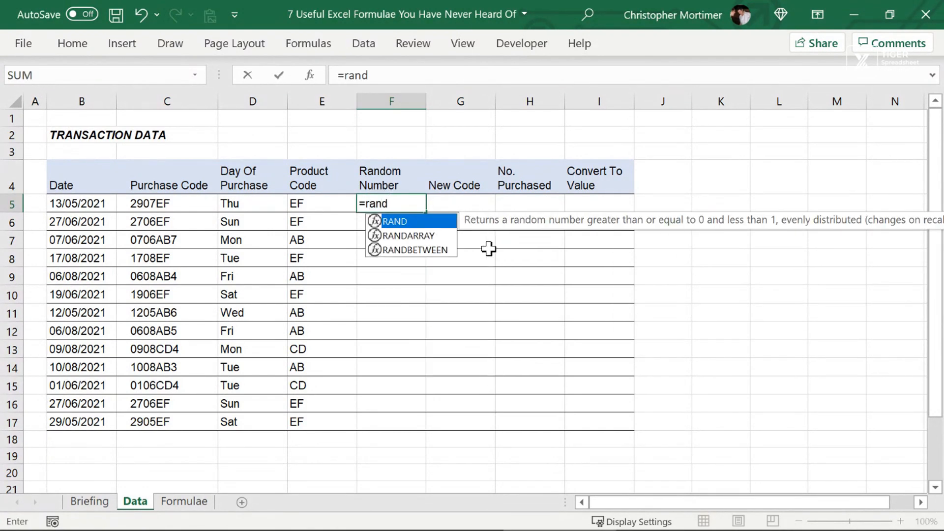
text(b)
key(Tab)
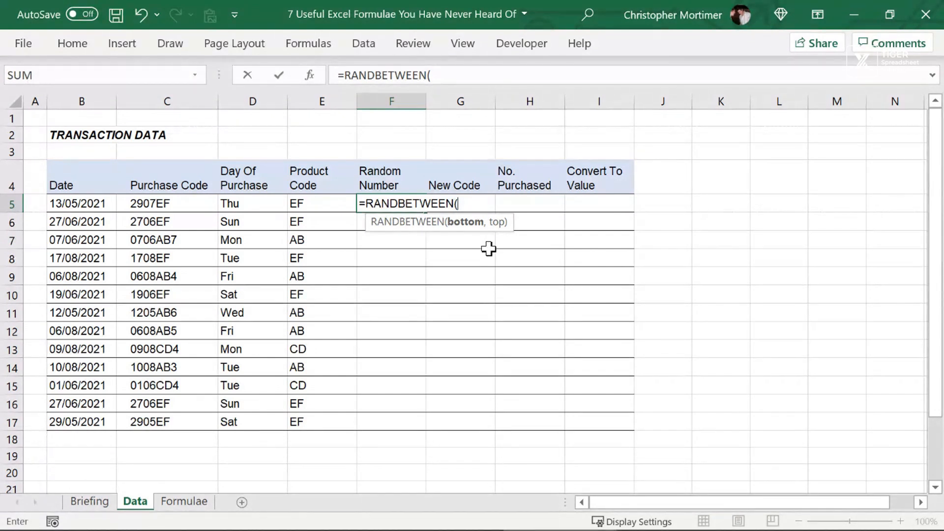
text(1,10)
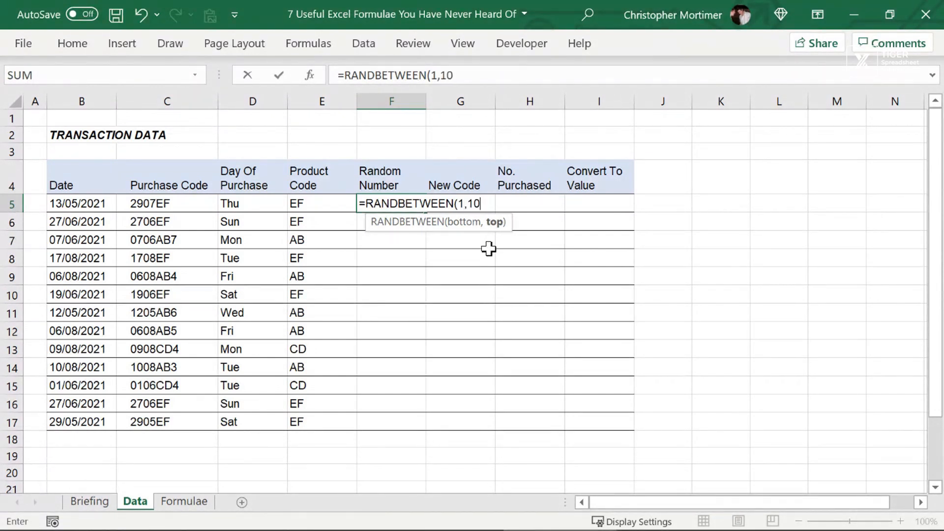
key(BackSpace)
key(BackSpace)
text(9)
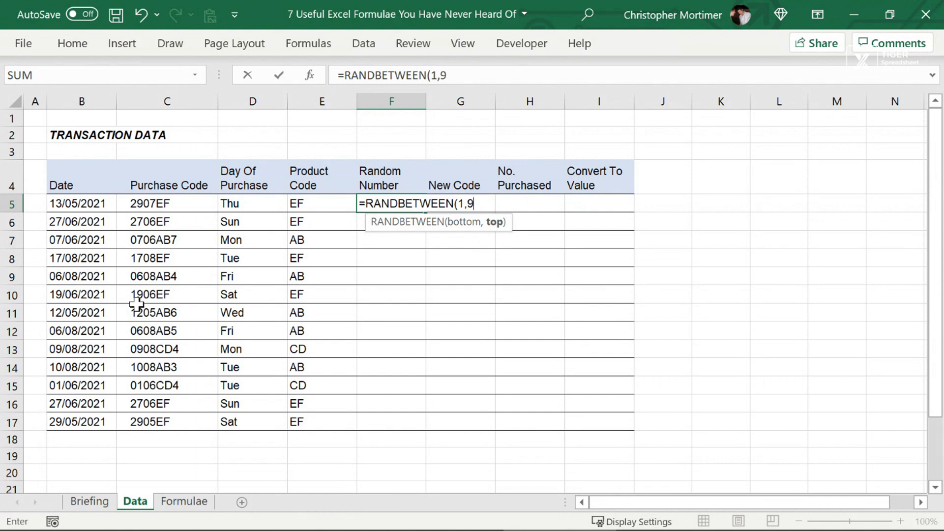
text())
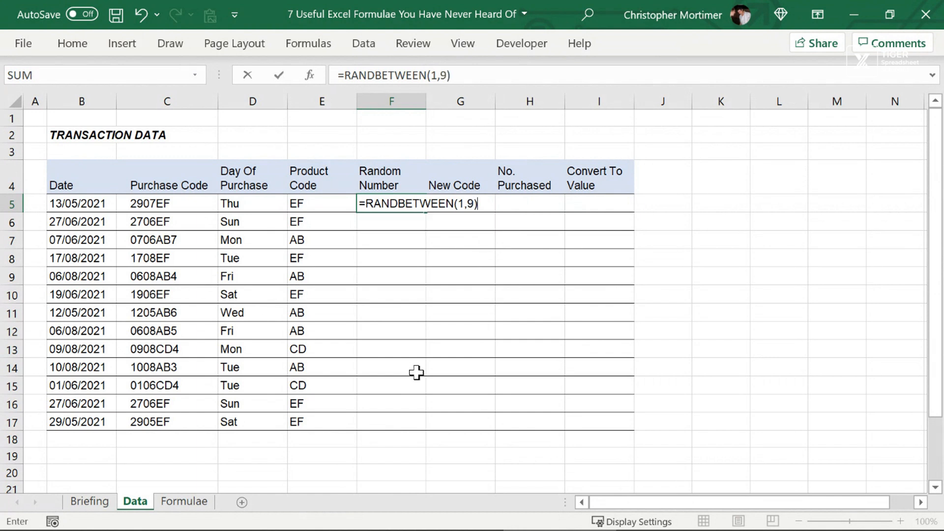
key(ctrl+Return)
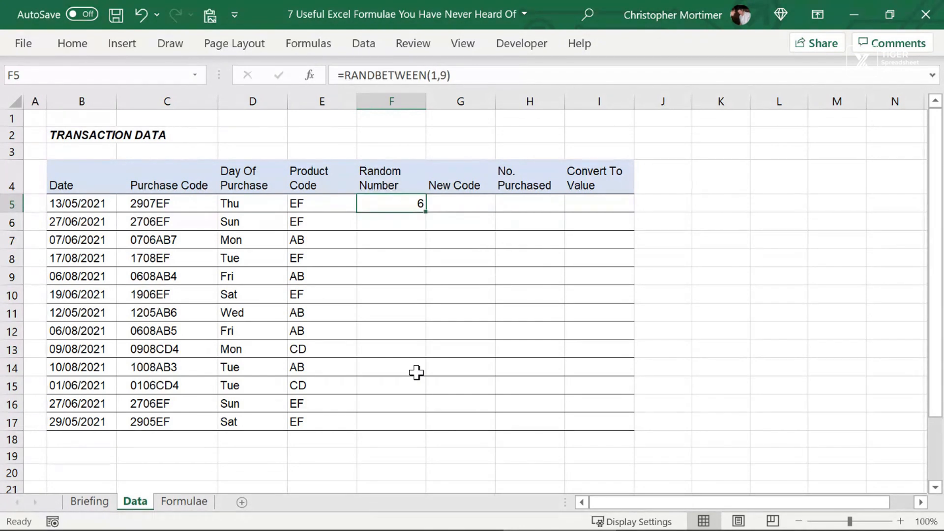
Step: Fill the RANDBETWEEN formula from F5 down the Random Number column to F17
key(shift+Down)
key(shift+Down)
key(shift+Down)
key(shift+Down)
key(shift+Down)
key(shift+Down)
key(shift+Down)
key(shift+Down)
key(shift+Down)
key(shift+Down)
key(shift+Down)
key(shift+Down)
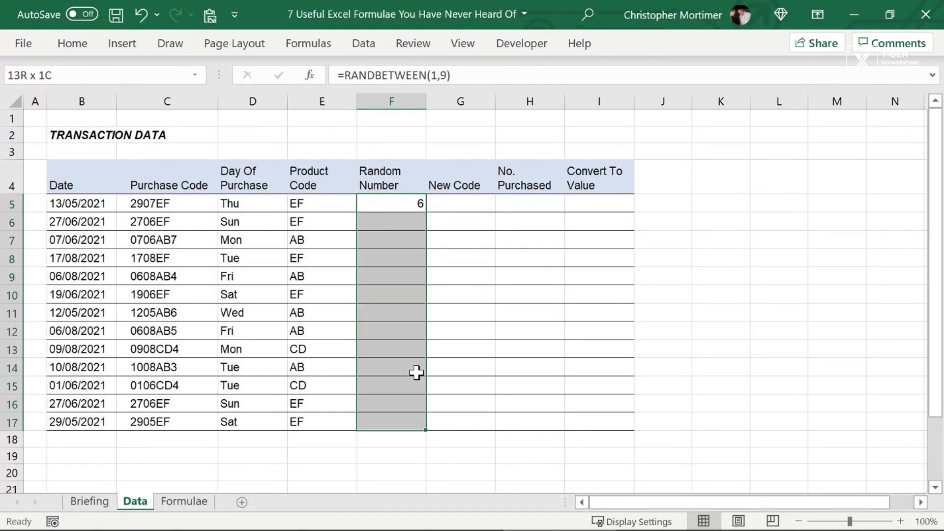
key(ctrl+d)
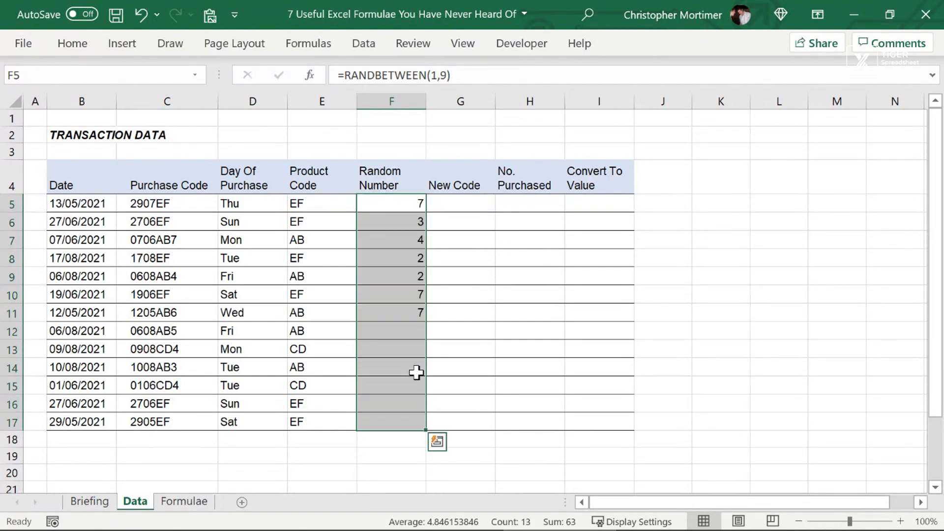
key(shift+BackSpace)
key(shift+Down)
key(shift+Down)
key(shift+Down)
key(shift+Down)
key(shift+Down)
key(shift+Down)
key(shift+Down)
key(shift+Down)
key(shift+Down)
key(shift+Down)
key(shift+Down)
key(shift+Down)
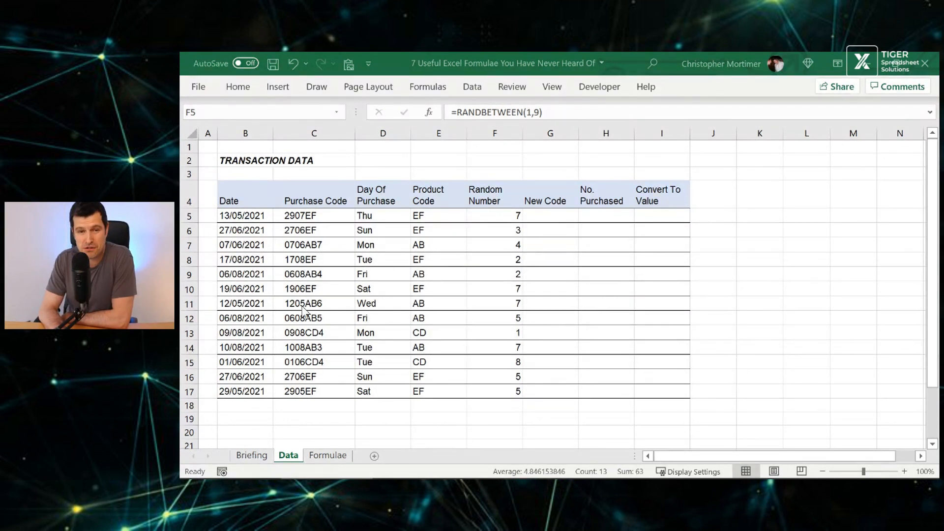
Step: Review the Briefing sheet's task on adding random figures to the code for product EF, and return to the Data sheet
click(251, 455)
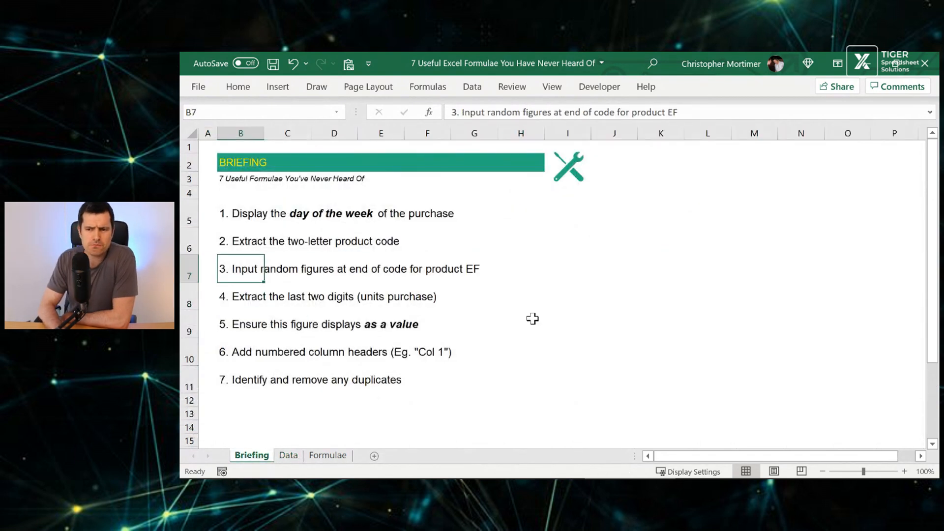
key(shift+space)
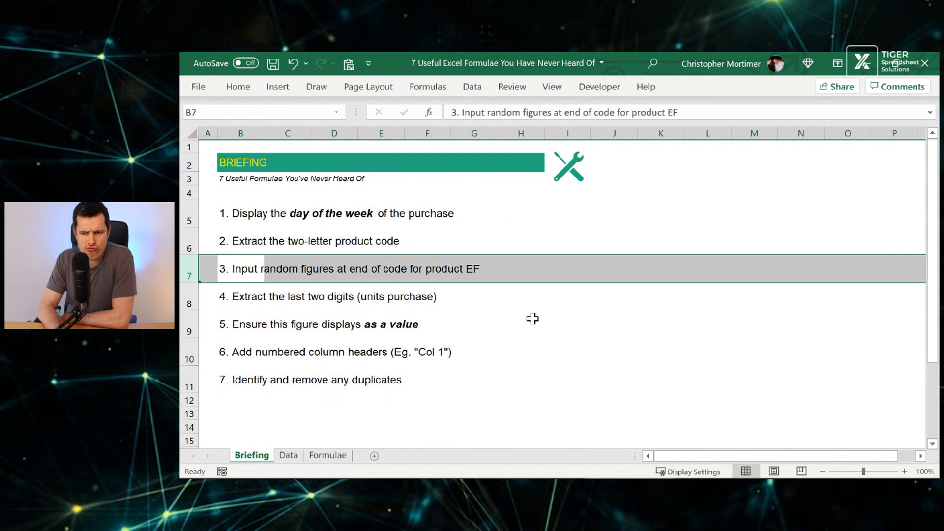
click(288, 456)
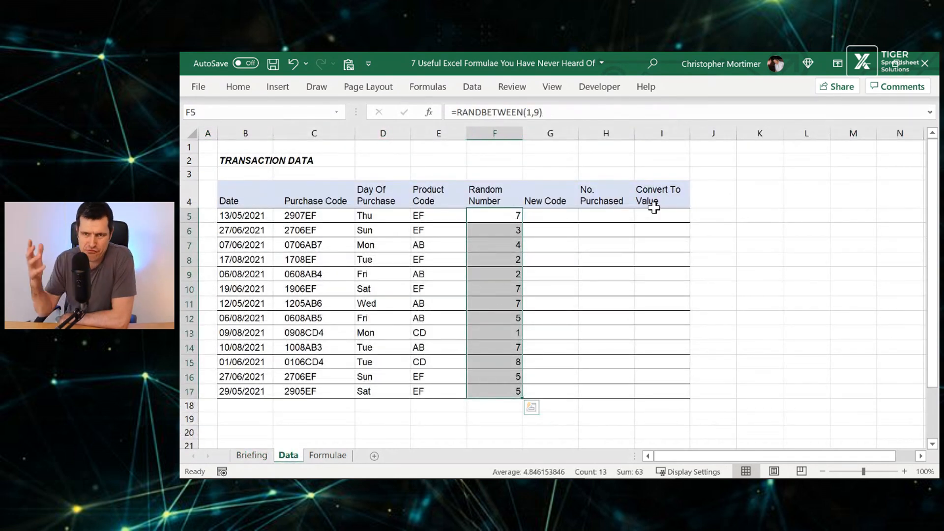
Step: Examine the date in B5 and the formulas in D5, E5 and F5 of the first transaction row
key(Left)
key(Right)
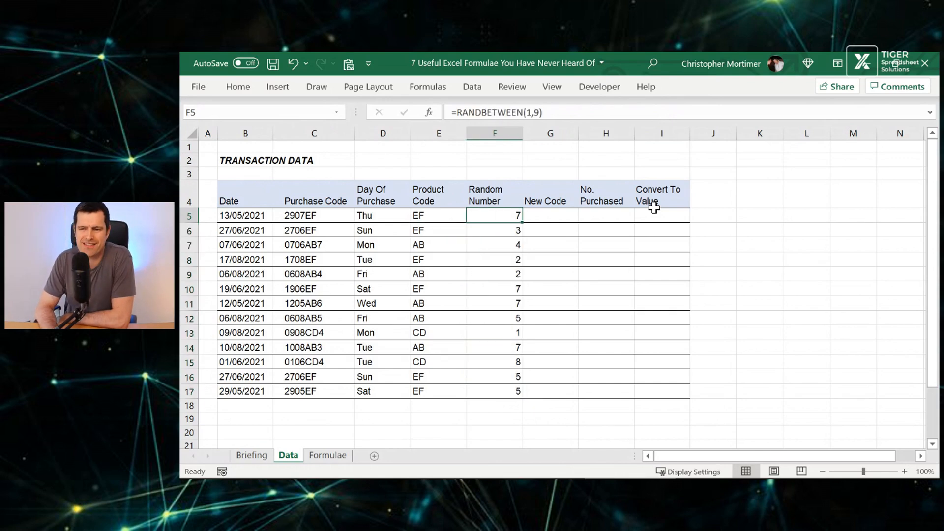
key(Left)
key(Left)
key(Left)
key(Left)
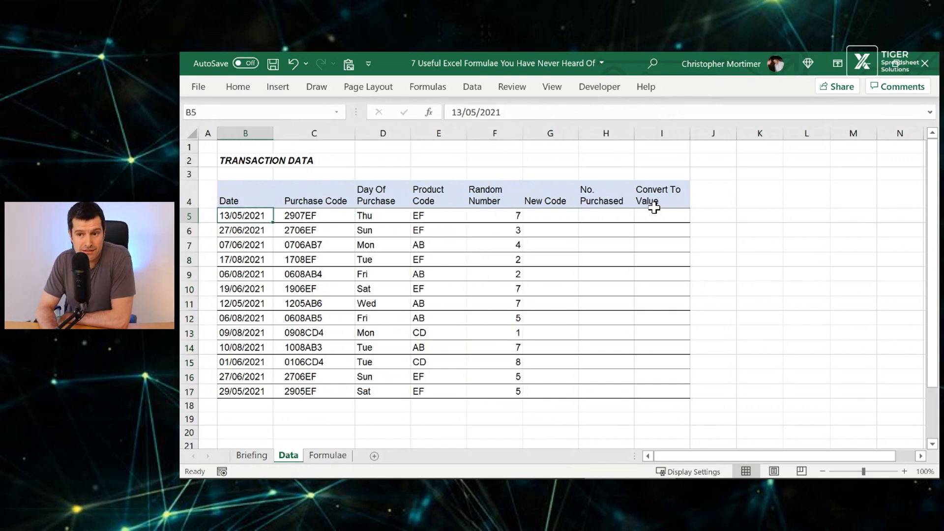
key(Right)
key(Right)
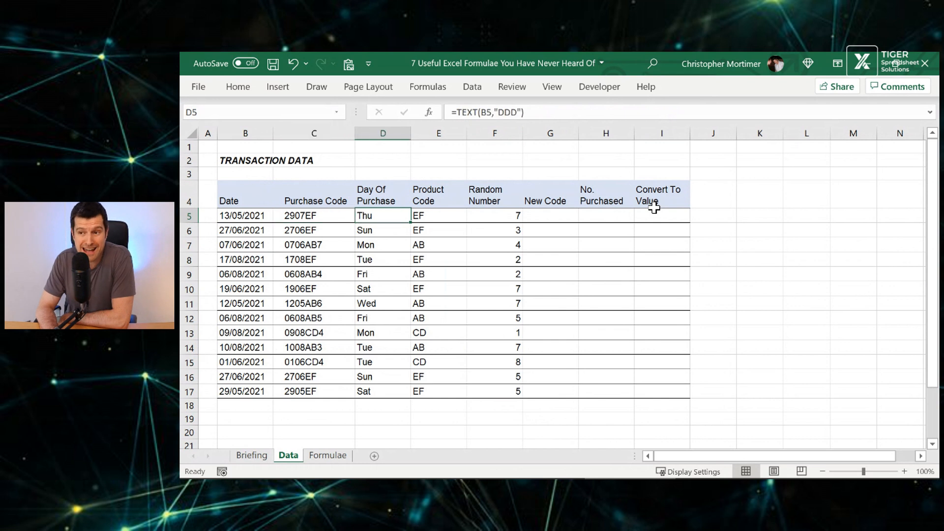
key(Right)
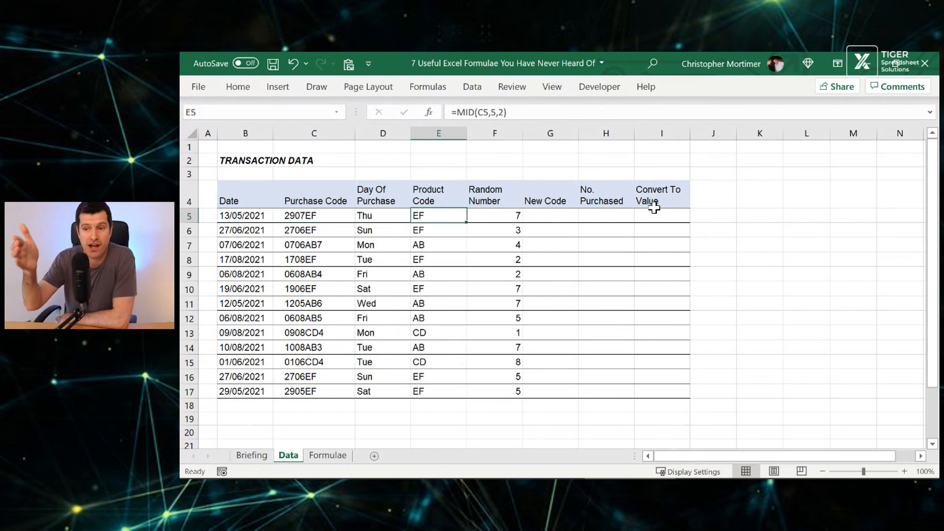
key(Right)
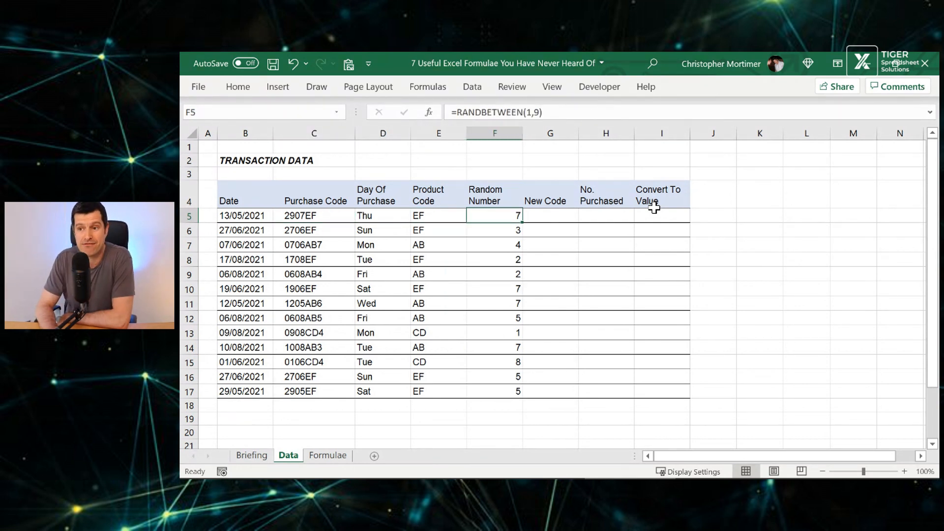
Step: Join the purchase code and random number with =C5&F5 in G5 and fill it down the New Code column to G17
key(Right)
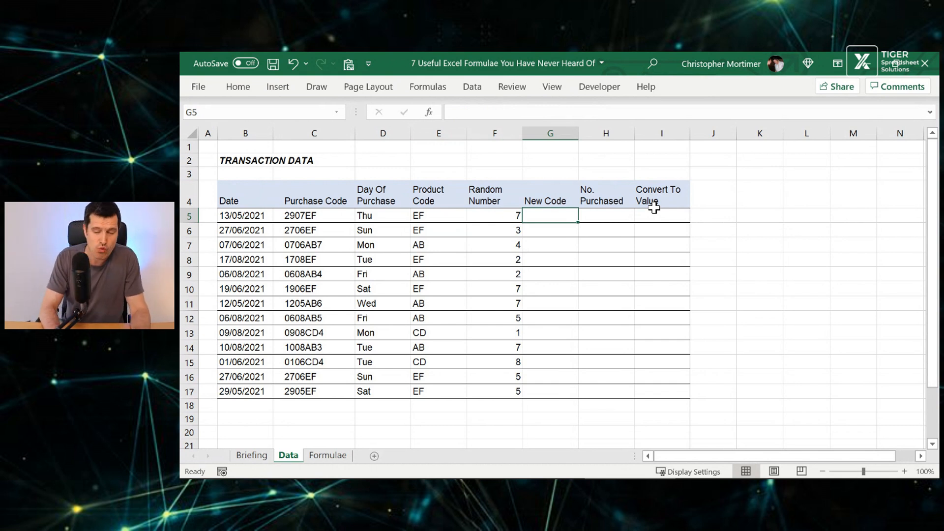
text(=)
key(Left)
key(Left)
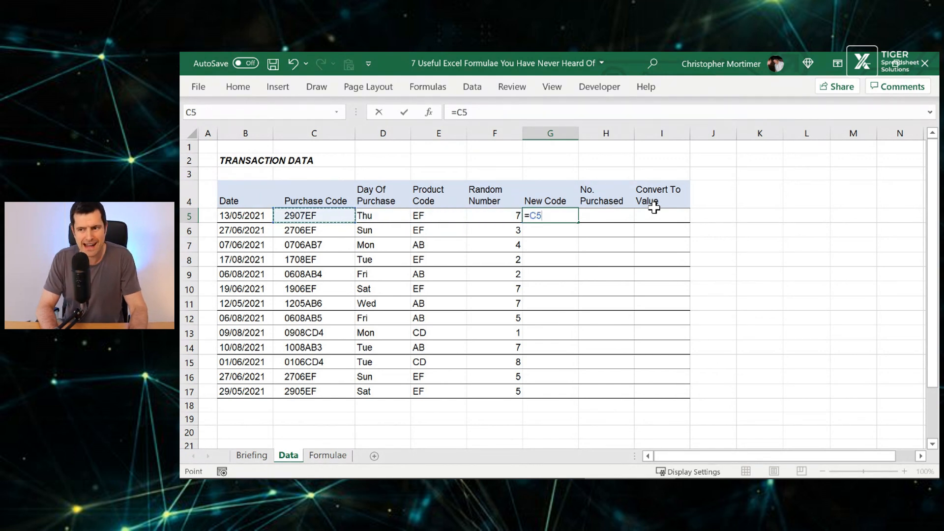
text(&)
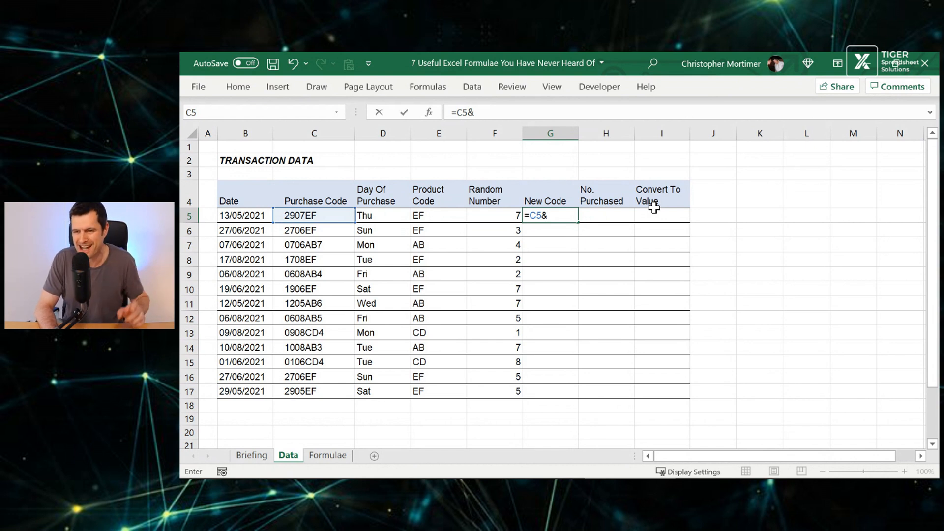
key(Left)
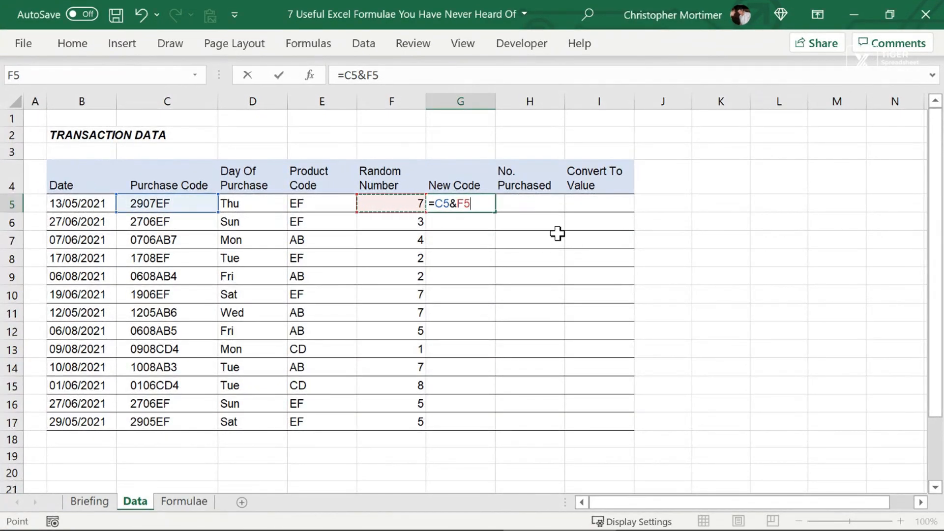
key(Return)
key(Up)
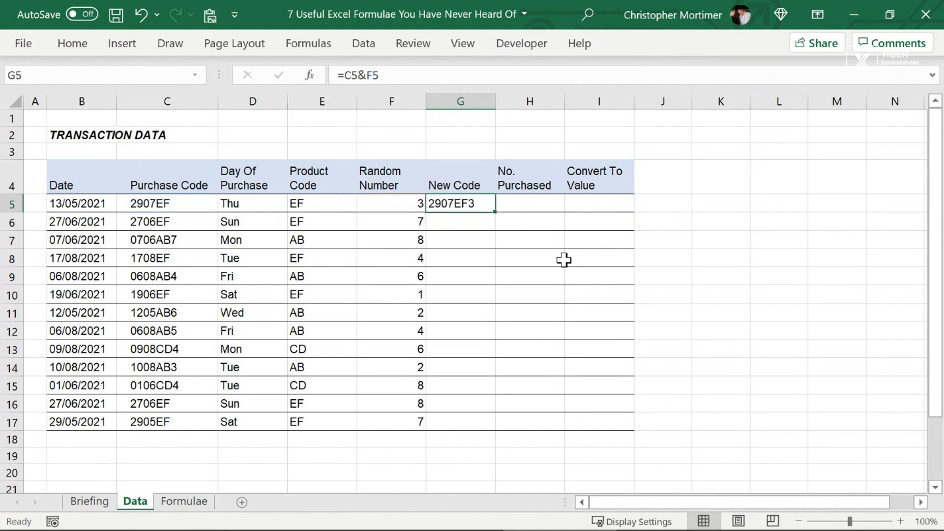
double_click(495, 211)
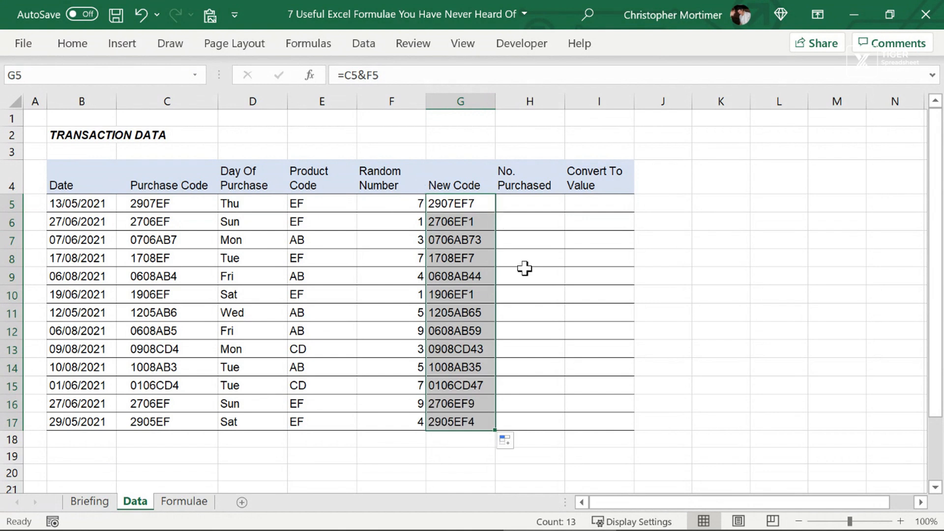
Step: Examine the new code in row 7 to check how the joining formula treats a product AB transaction
click(528, 201)
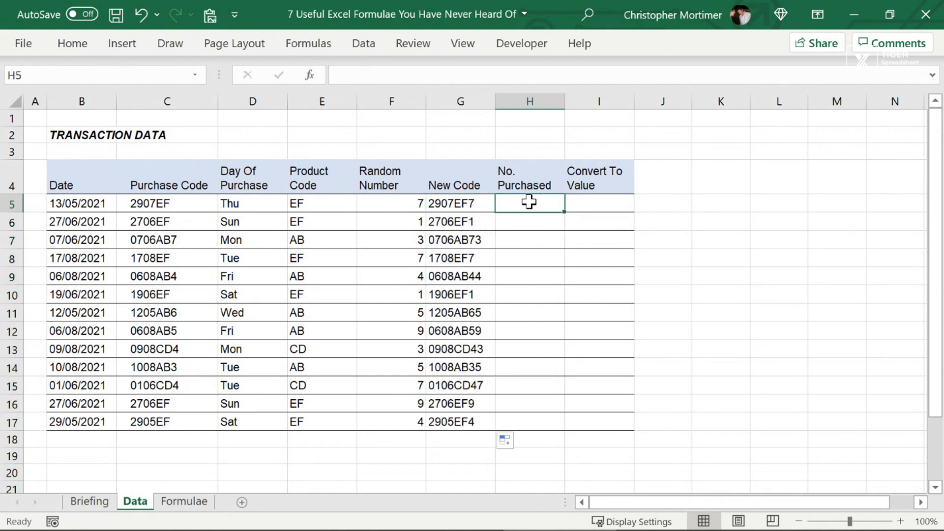
click(457, 239)
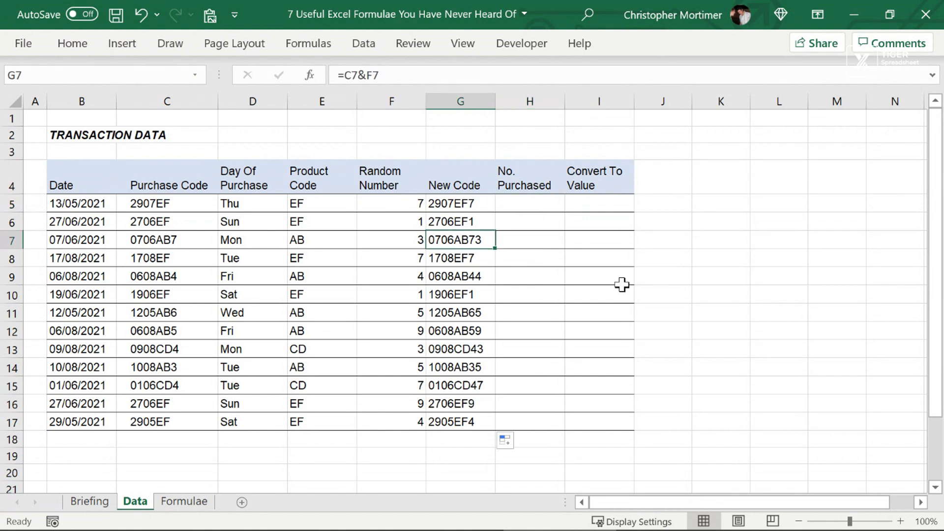
key(Up)
key(Down)
key(shift+space)
key(Left)
key(Right)
Step: Change the formula in G5 to =IF(E5="EF",C5&F5,C5) so only product EF codes receive the random number
key(Up)
key(Up)
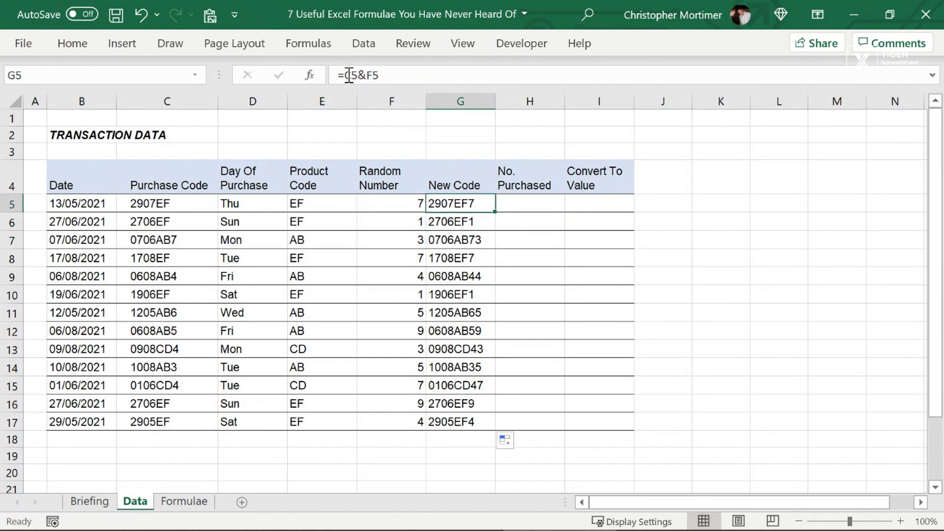
click(345, 74)
text(if()
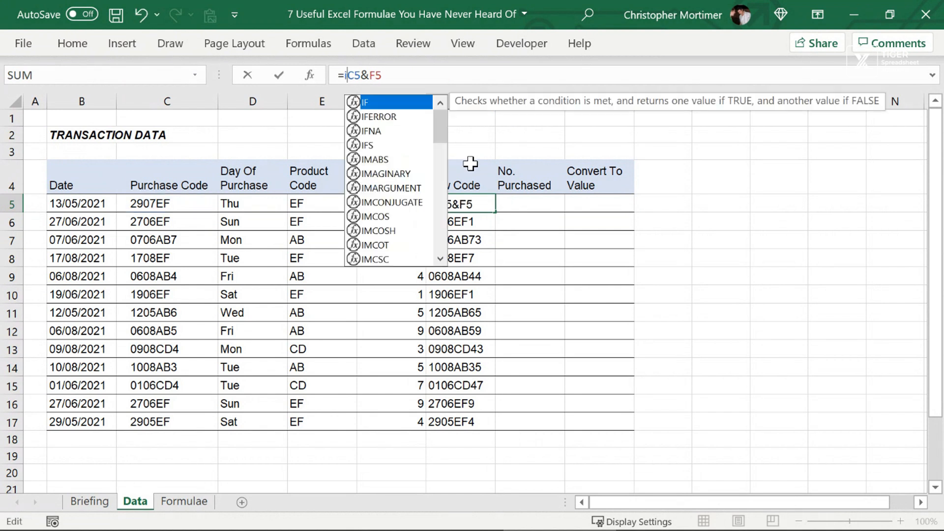
click(303, 203)
text(="EF")
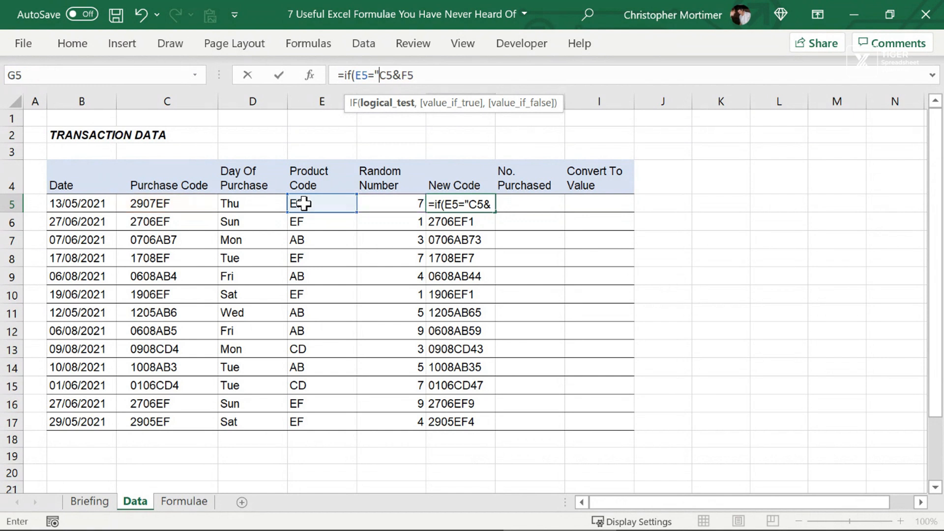
text(,C5&F5)
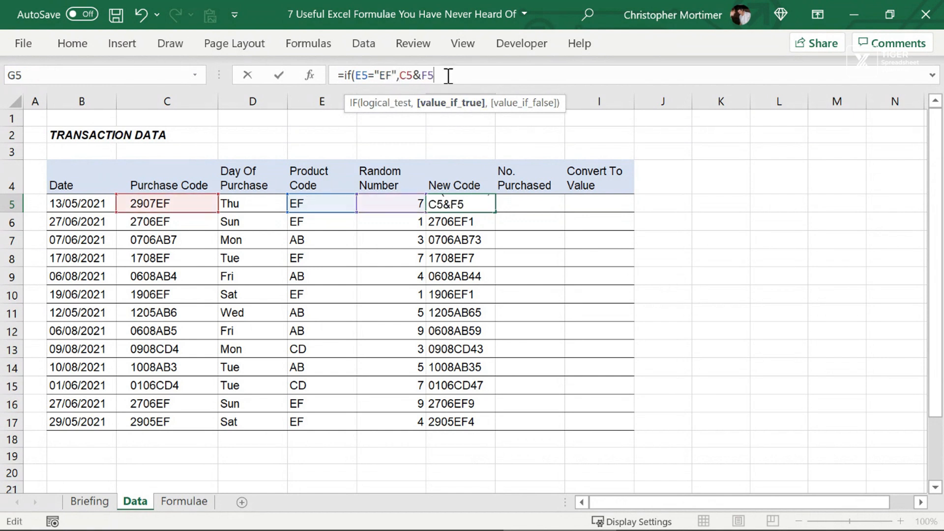
text(,)
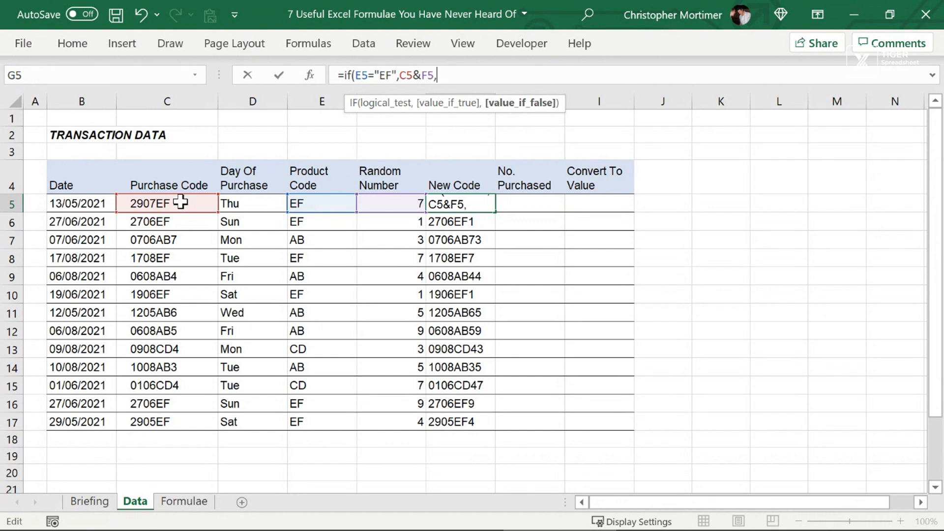
click(179, 201)
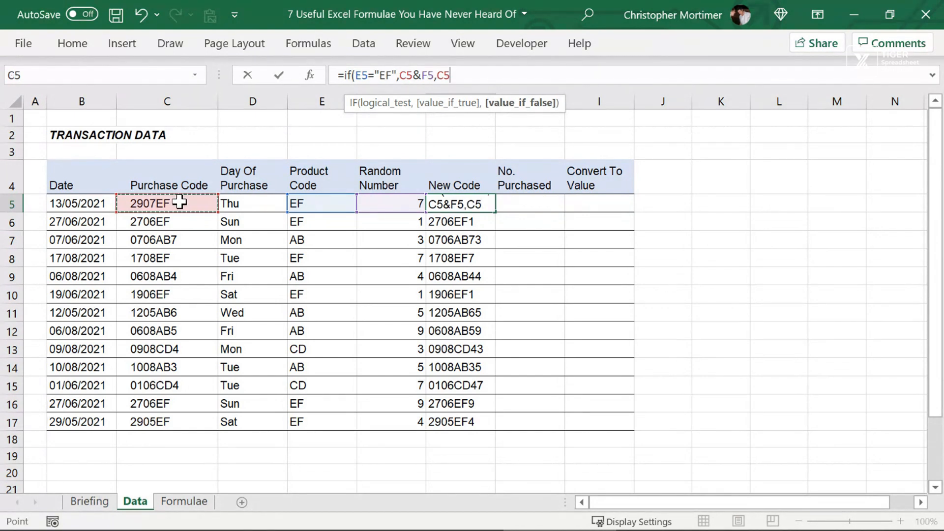
text())
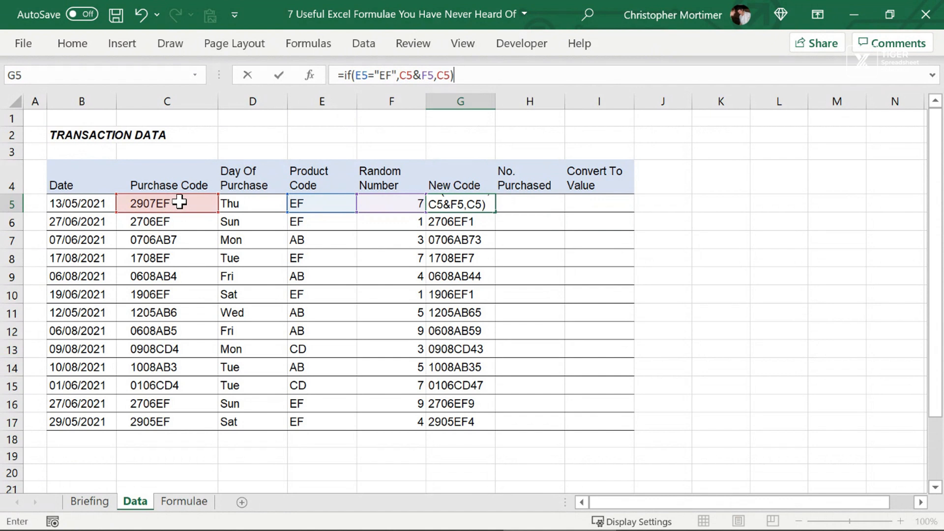
key(Return)
key(Up)
Step: Fill the IF formula in G5 down the New Code column to G17
key(shift+Down)
key(shift+Down)
key(shift+Down)
key(shift+Down)
key(shift+Down)
key(shift+Down)
key(shift+Down)
key(shift+Down)
key(shift+Down)
key(shift+Down)
key(shift+Down)
key(shift+Down)
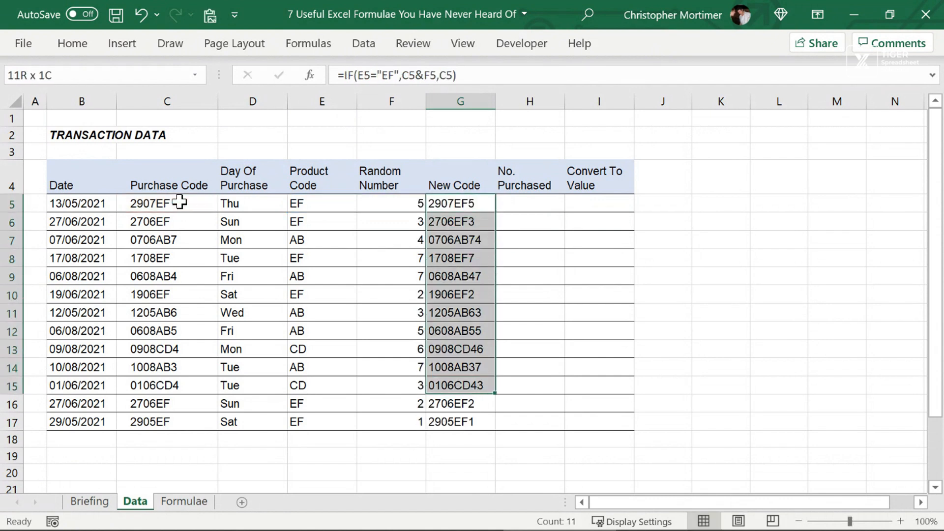
key(ctrl+d)
Step: Examine the IF formulas and resulting codes down the New Code column for the different product codes
key(Down)
key(Down)
key(Down)
key(Down)
key(Down)
key(Down)
key(Down)
key(Down)
key(Down)
key(Down)
key(Down)
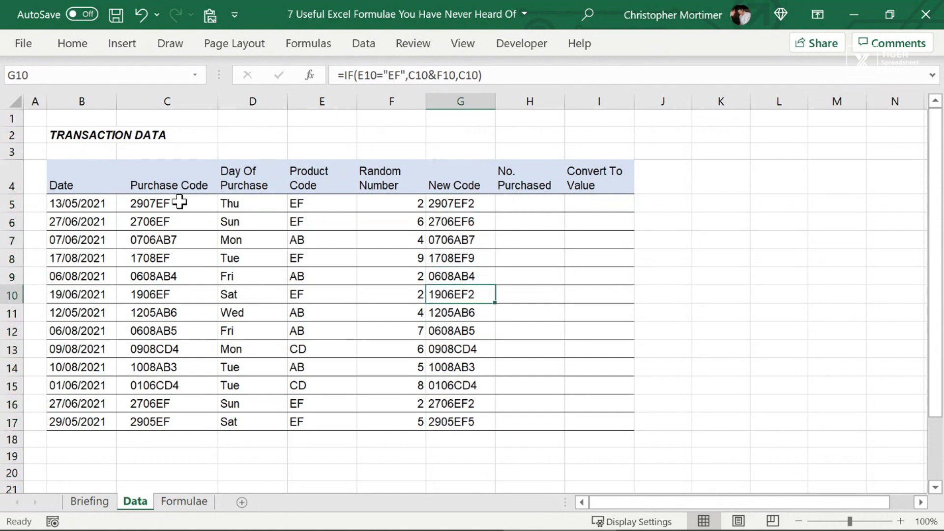
key(Up)
key(Up)
key(Up)
key(Up)
key(Up)
key(Up)
key(Up)
key(Up)
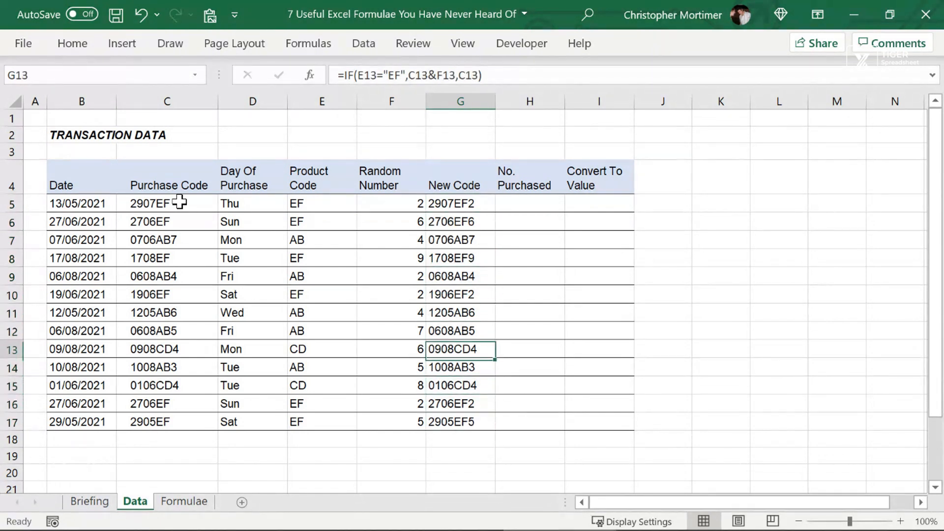
key(Up)
key(Up)
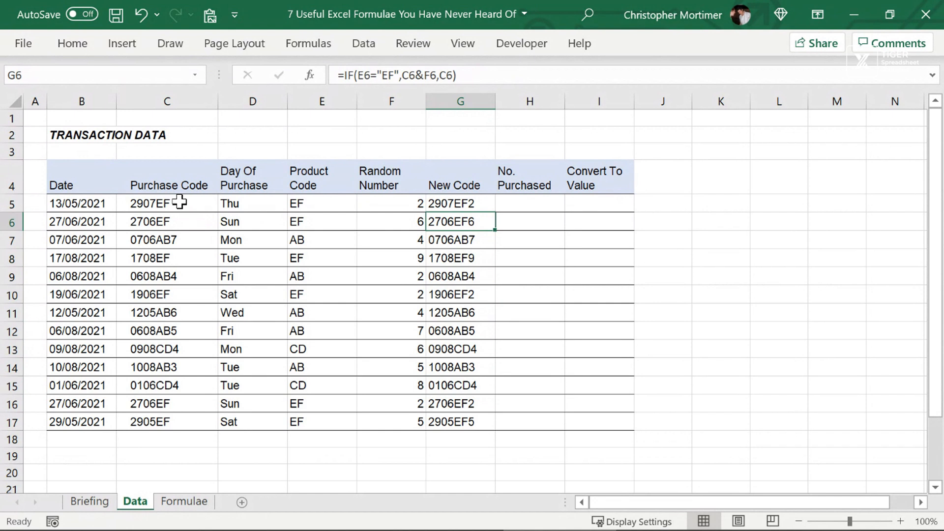
key(Up)
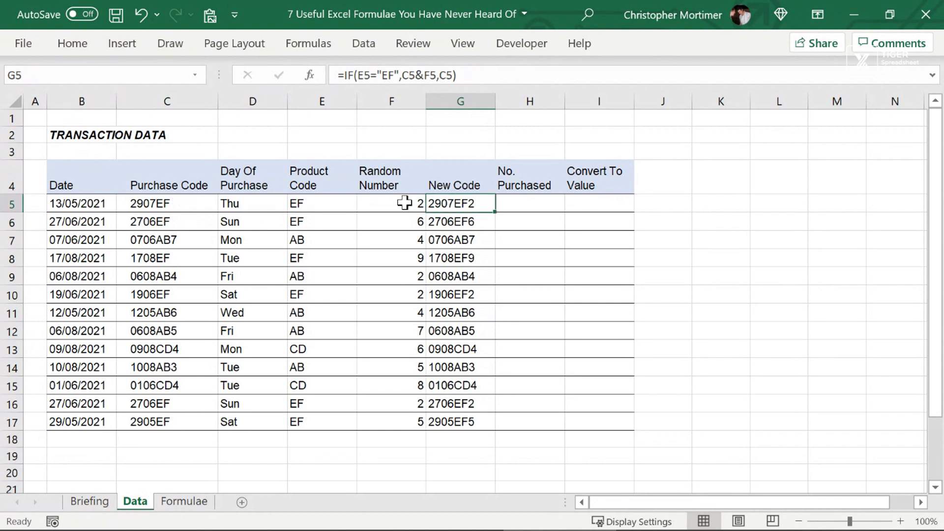
Step: Read briefing task 4 about extracting the units purchased and compare it with the new code in G5 on the Data sheet
key(Right)
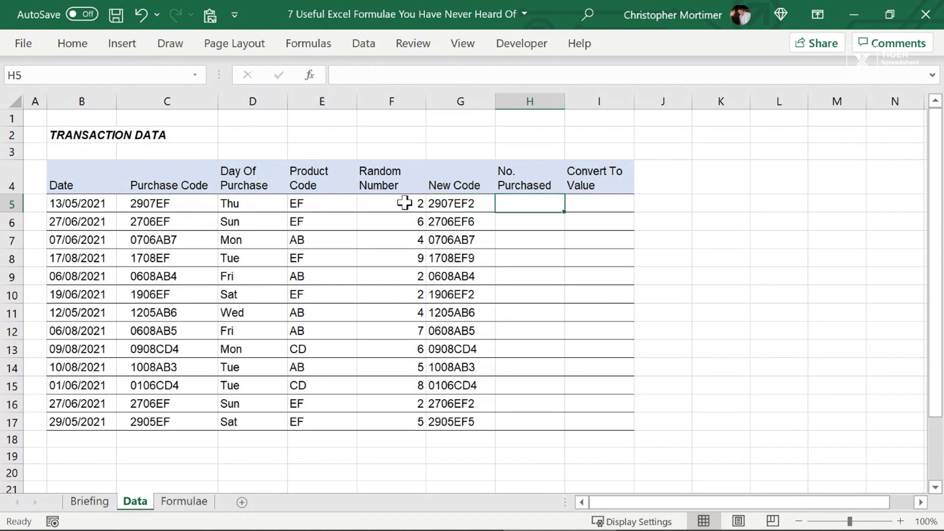
click(100, 506)
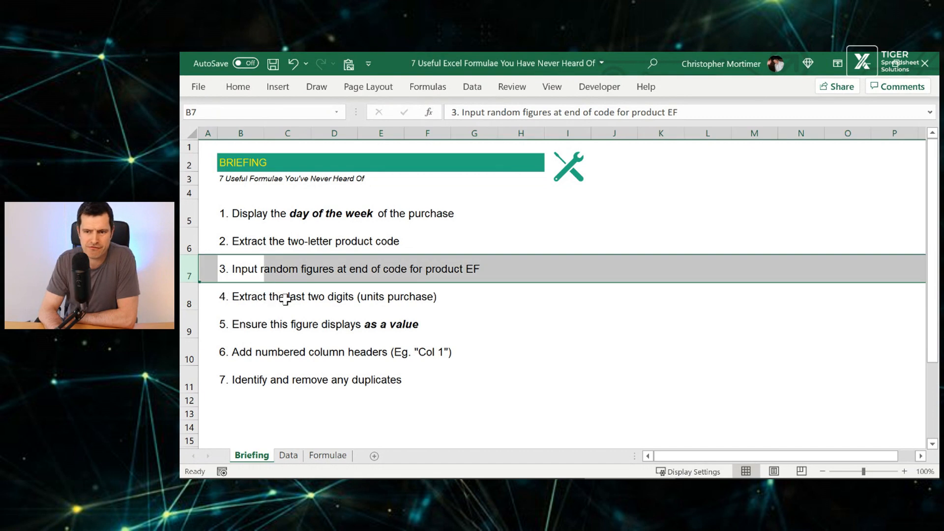
click(276, 299)
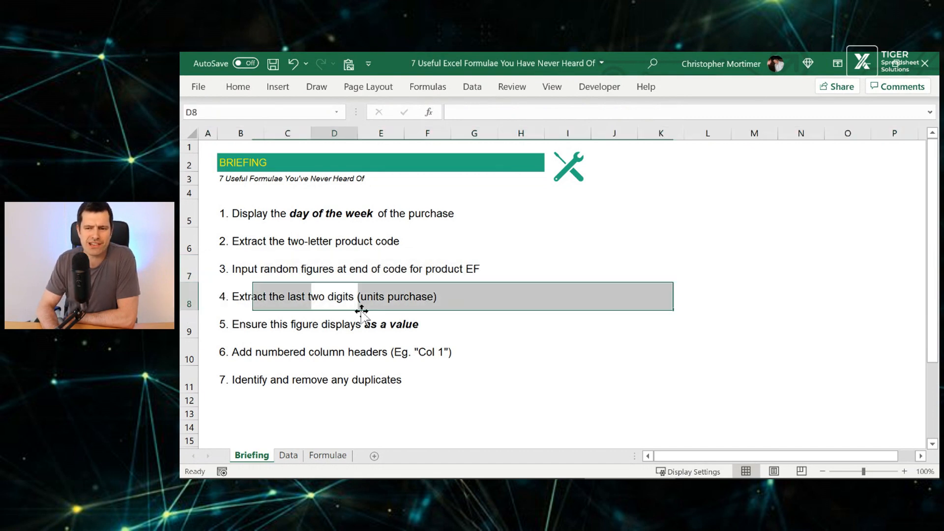
key(Left)
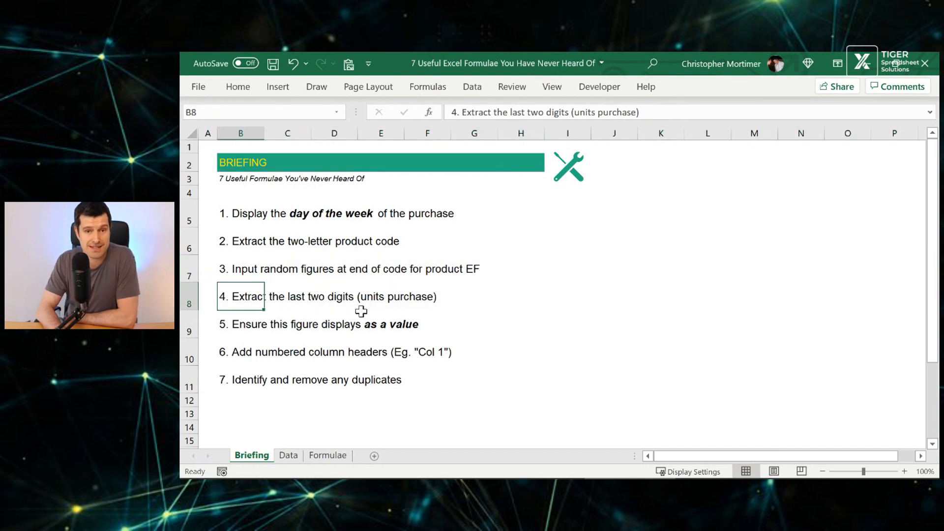
click(288, 455)
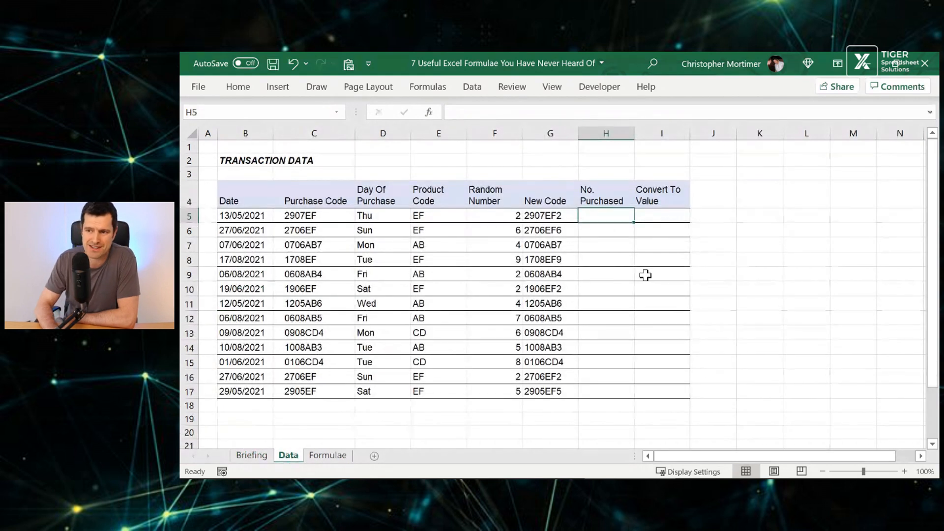
key(Left)
key(Left)
key(Right)
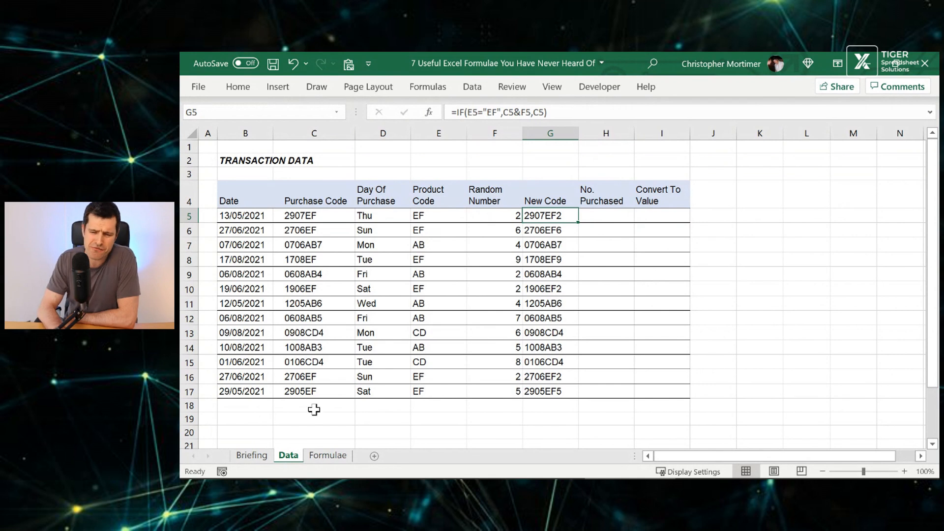
click(262, 452)
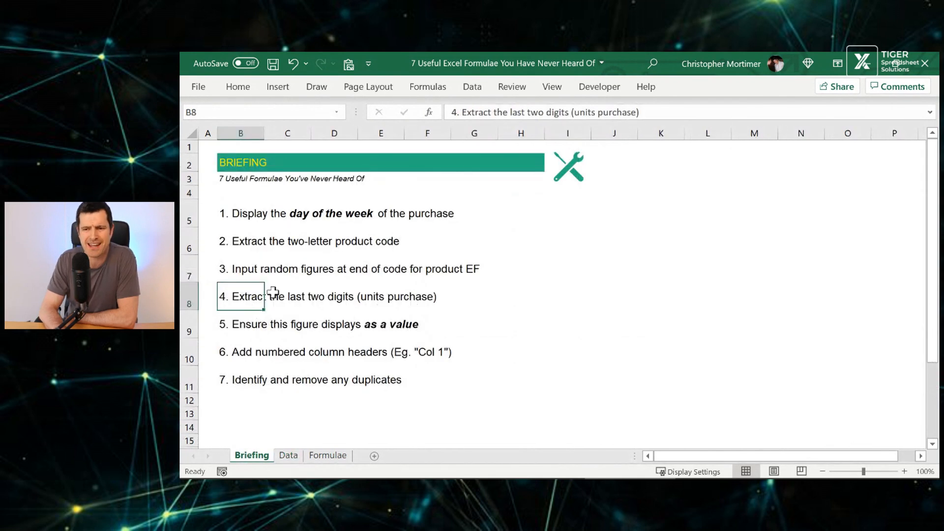
click(288, 455)
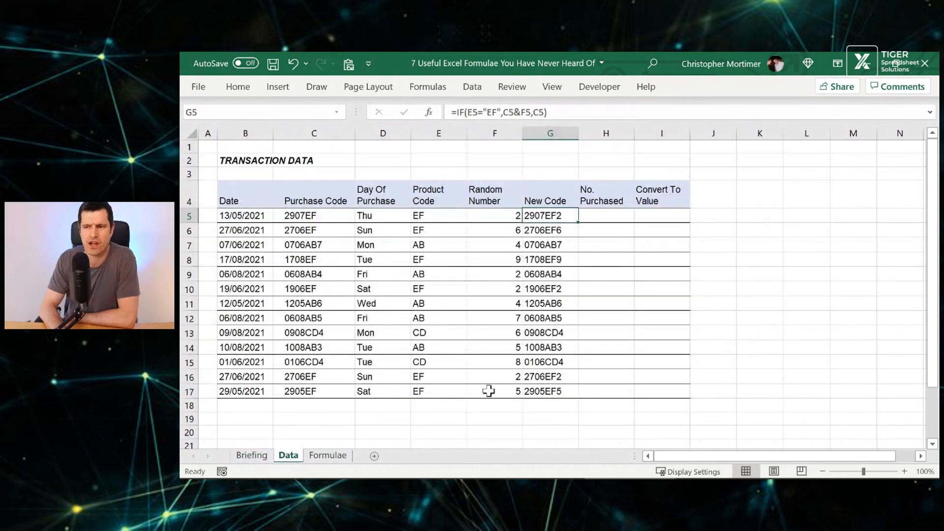
Step: Extract the last character of the new code with =RIGHT(G5,1) in H5 under No. Purchased
key(Right)
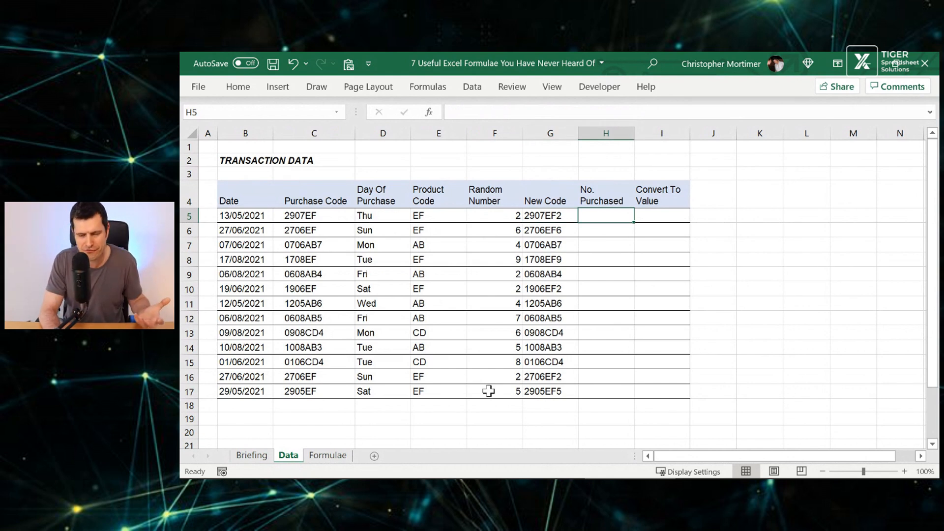
text(=right)
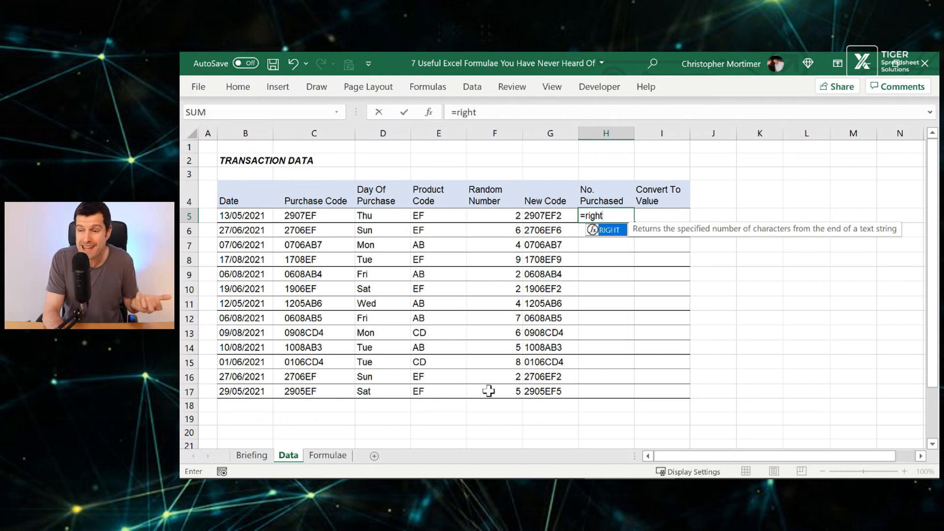
text((G5,)
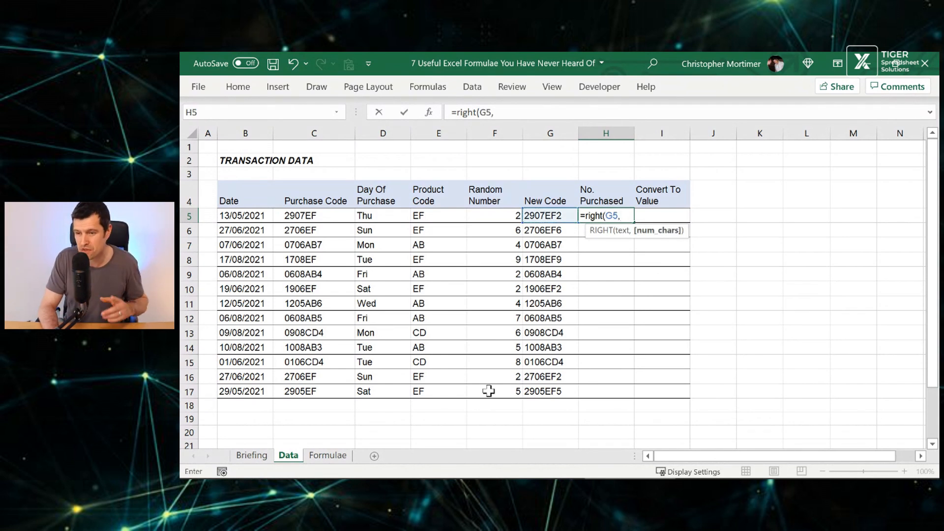
text(1)
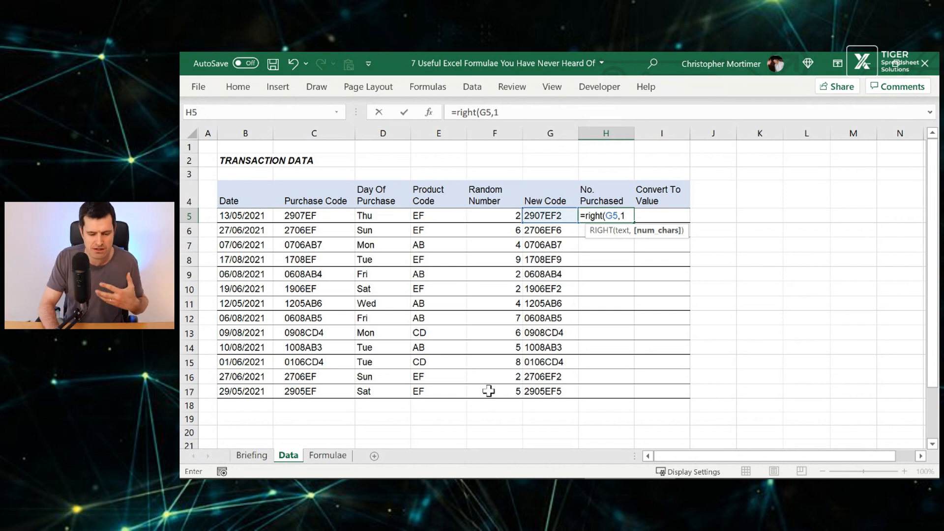
text())
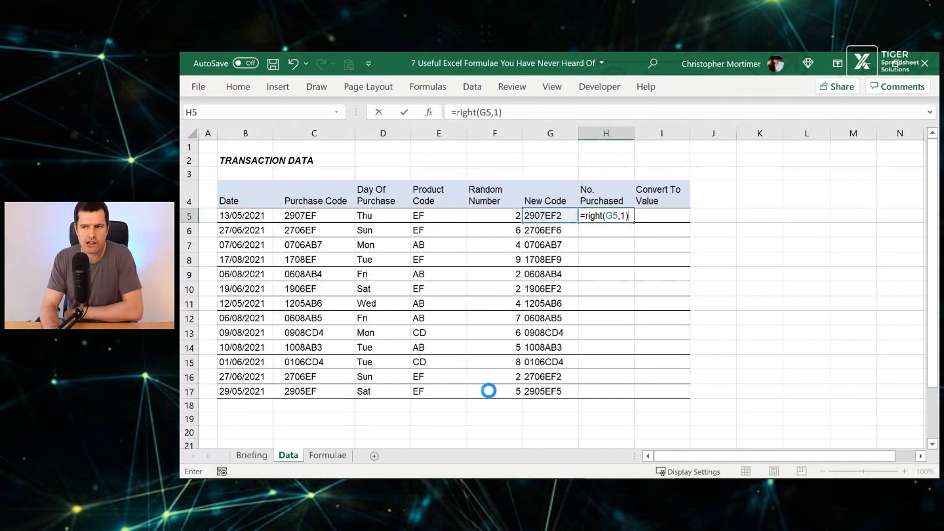
key(Return)
Step: Fill the RIGHT formula in H5 down the No. Purchased column to H17
key(Up)
key(shift+Down)
key(shift+Down)
key(shift+Down)
key(shift+Down)
key(shift+Down)
key(shift+Down)
key(shift+Down)
key(shift+Down)
key(shift+Down)
key(shift+Down)
key(shift+Down)
key(shift+Down)
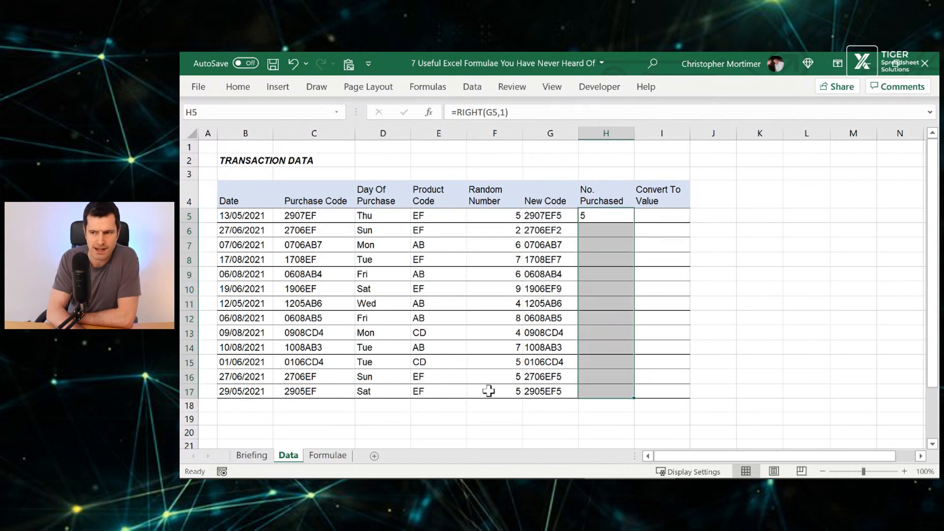
key(ctrl+d)
Step: Replace the RANDBETWEEN formulas in F5:F17 with fixed numbers by copying them and pasting values over them
key(Left)
key(Left)
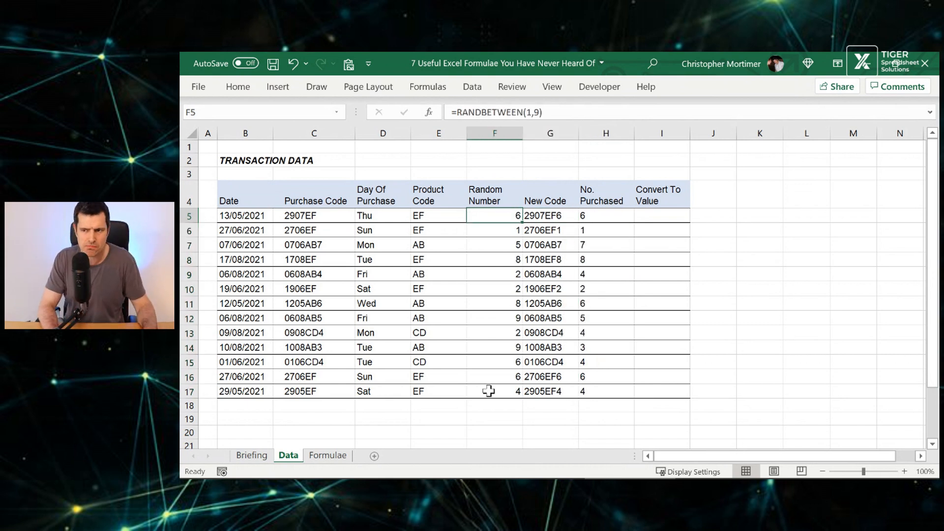
shift+click(488, 390)
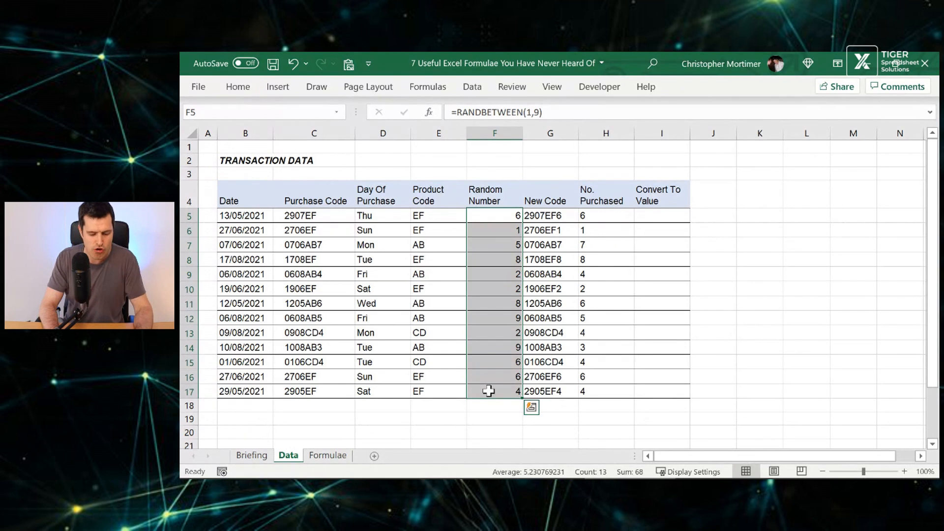
key(ctrl+c)
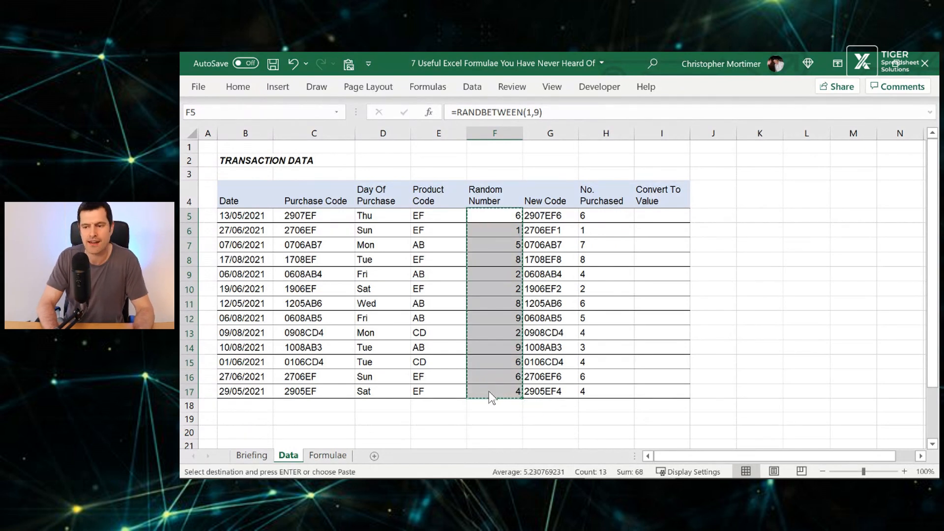
key(ctrl+alt+v)
key(v)
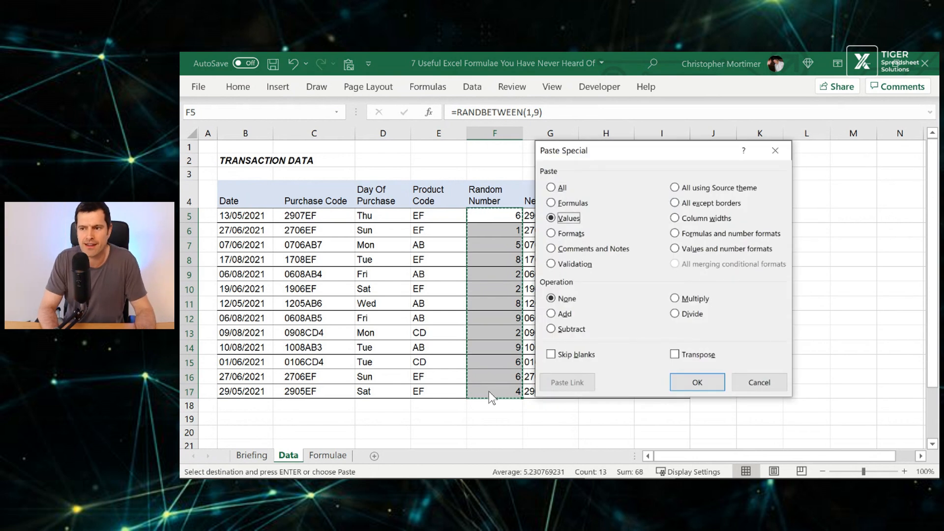
key(Return)
key(Escape)
Step: Examine the fixed random numbers and the extracted digits in the No. Purchased column from row 5 to row 11
key(Right)
key(Left)
key(Down)
key(Down)
key(Right)
key(Right)
key(Up)
key(Up)
key(Down)
key(Down)
key(Down)
key(Down)
key(Down)
key(Up)
key(Up)
key(Up)
key(Up)
key(Up)
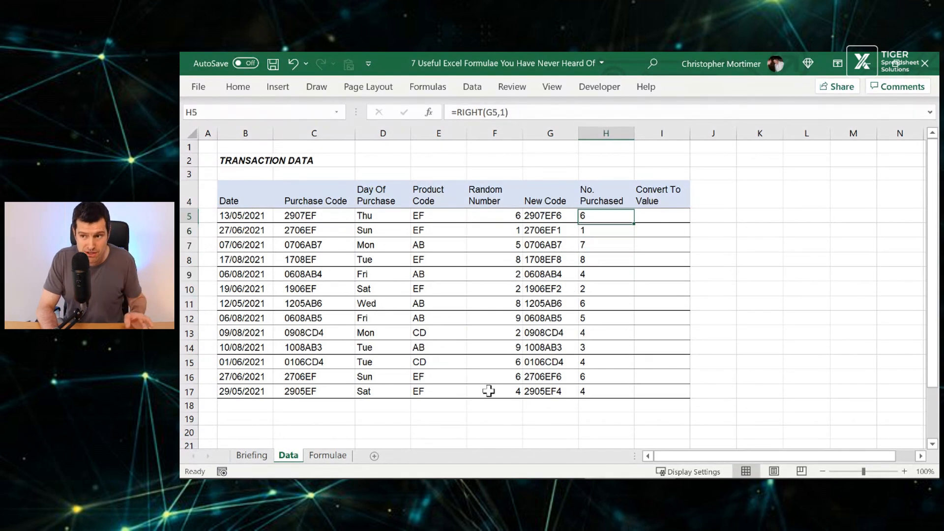
key(Down)
key(Down)
key(Down)
key(Down)
key(Down)
key(Down)
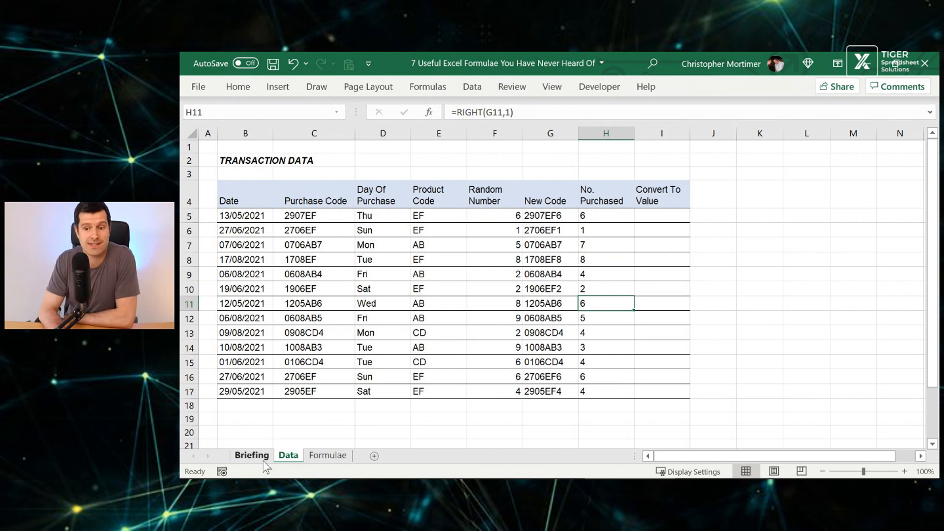
Step: Consult briefing task 5 and convert the first No. Purchased figure to a number with =VALUE(H5) in I5
click(248, 456)
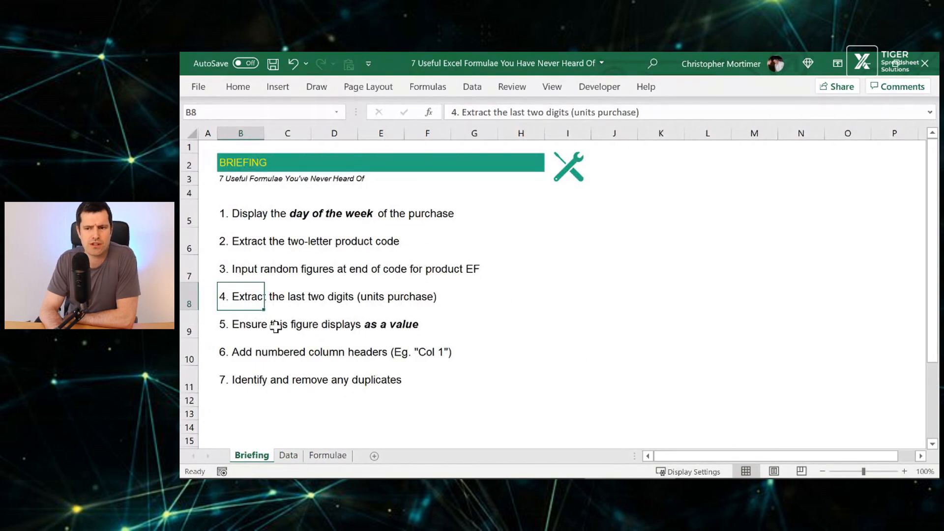
click(260, 328)
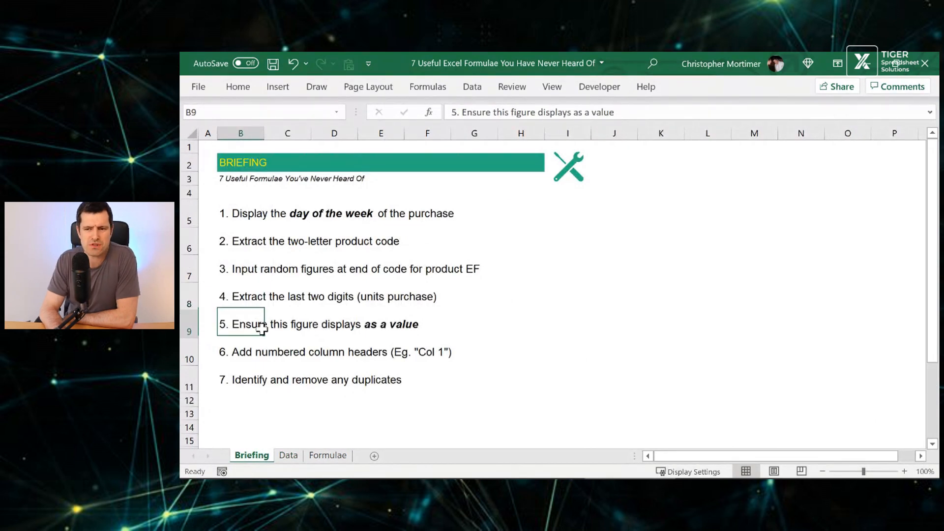
click(290, 456)
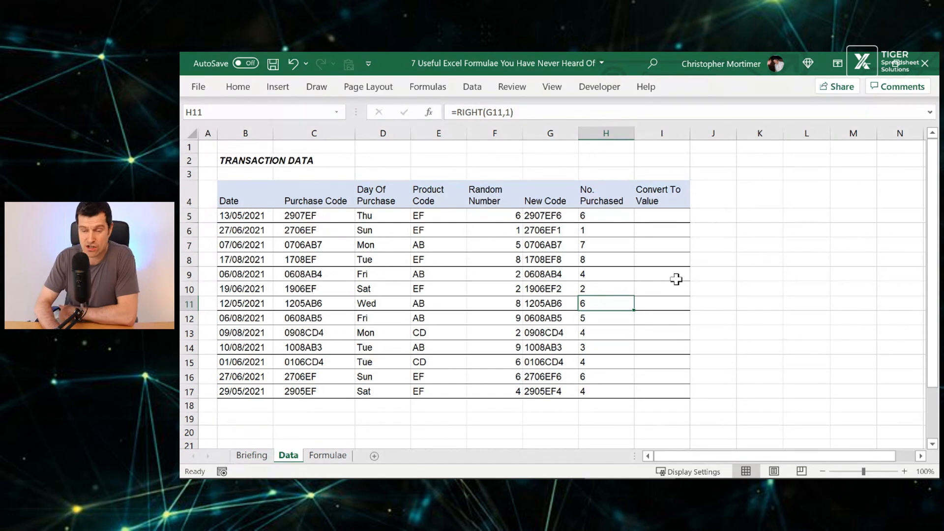
key(Right)
key(Up)
key(Up)
key(Up)
key(Up)
key(Up)
key(Up)
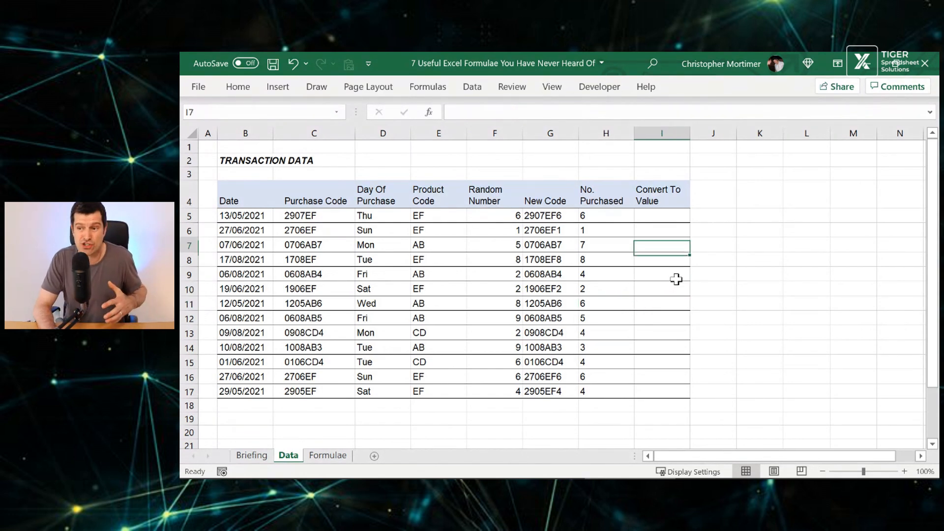
text(=valu)
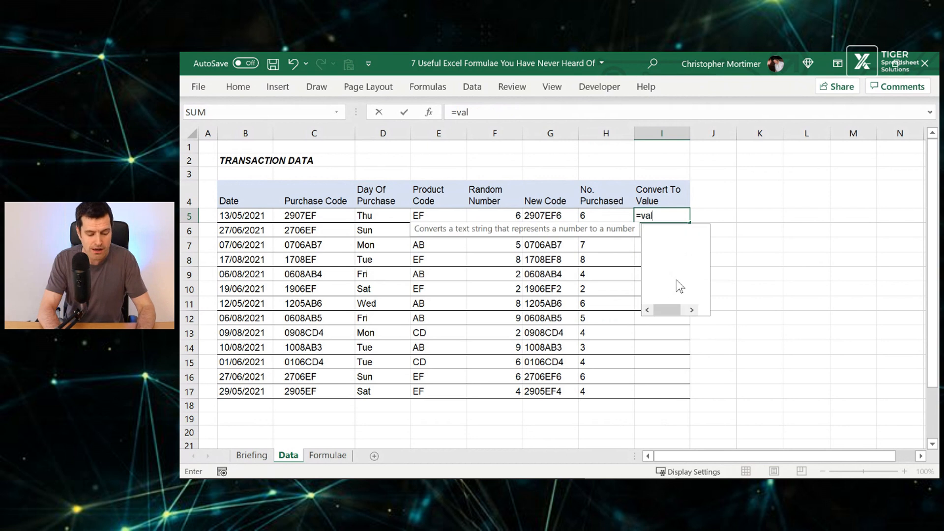
key(BackSpace)
text(ue)
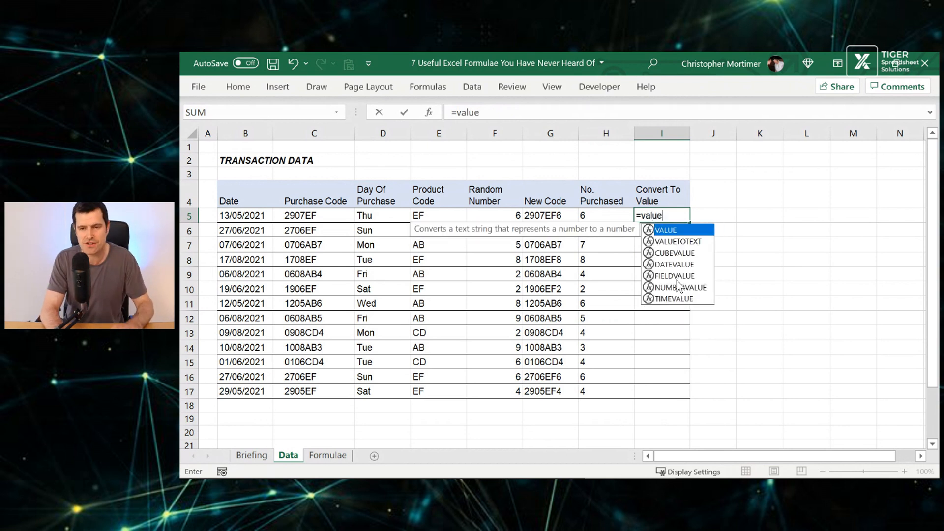
text(()
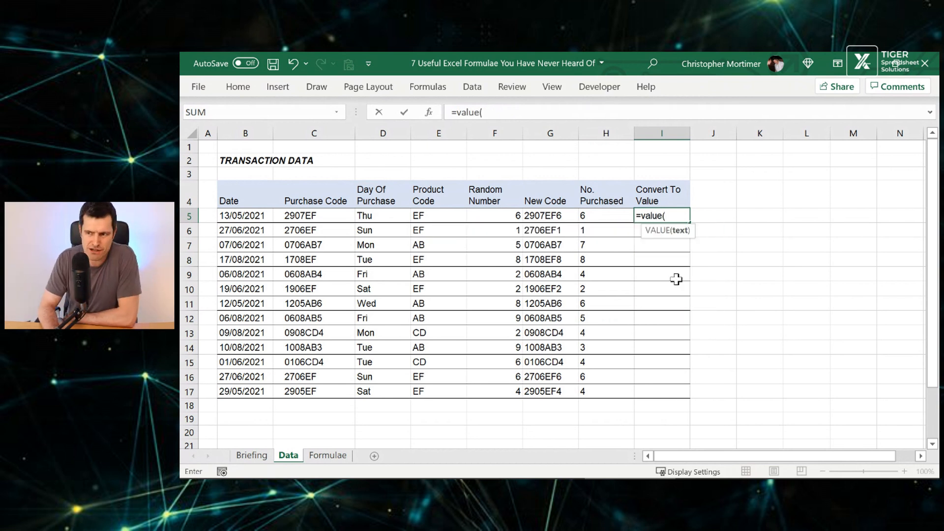
key(Left)
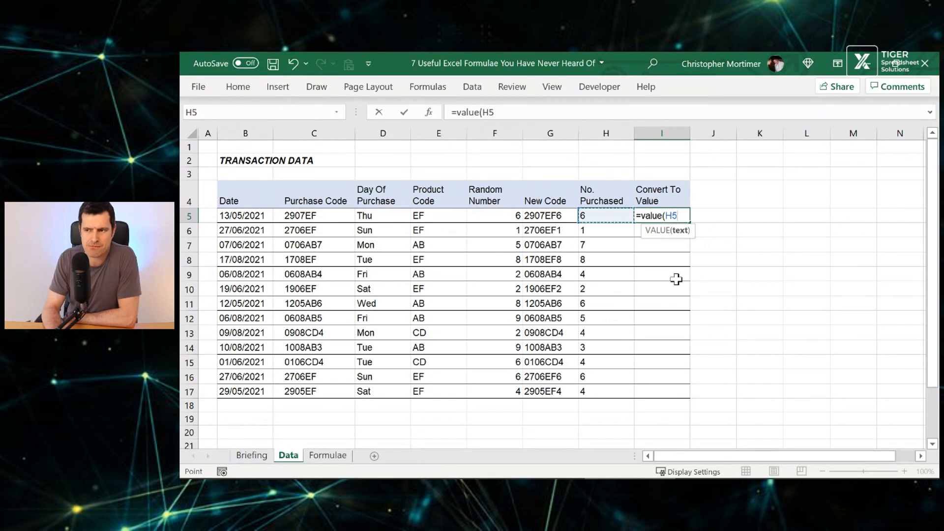
key(Return)
Step: Fill the VALUE formula in I5 down the Convert To Value column to I17
key(Up)
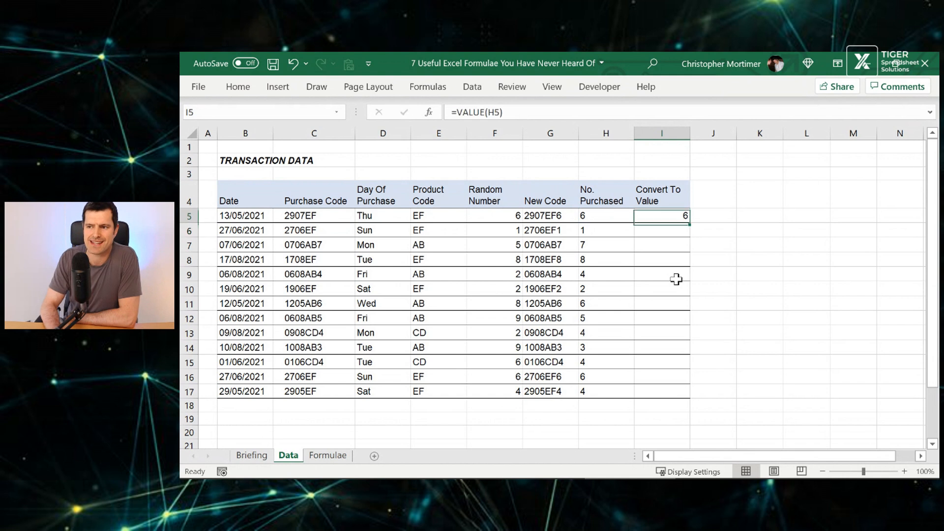
key(shift+Down)
key(shift+Down)
key(shift+Down)
key(shift+Down)
key(shift+Down)
key(shift+Down)
key(shift+Down)
key(shift+Down)
key(shift+Down)
key(shift+Down)
key(shift+Down)
key(shift+Down)
key(ctrl+d)
key(Left)
key(Right)
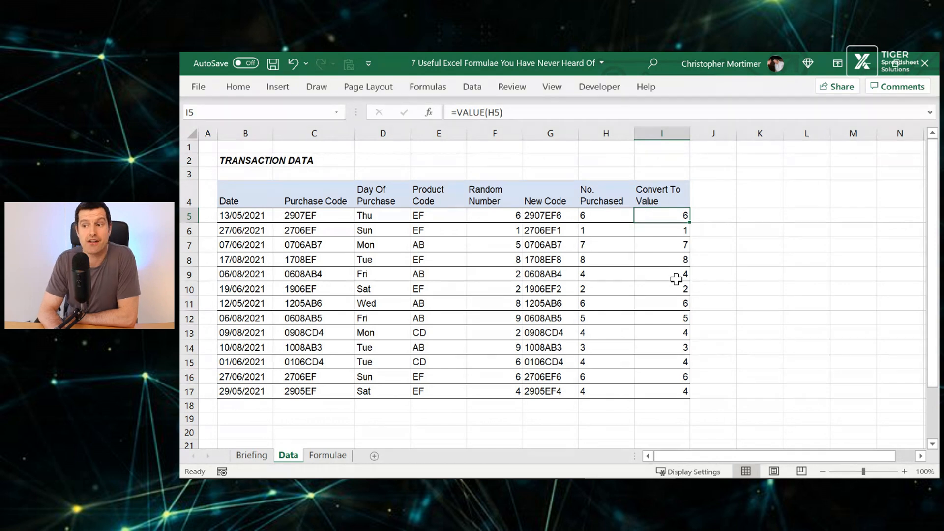
Step: Consult briefing task 6 and insert a blank row directly above the header row of the transaction data table
click(248, 455)
key(Down)
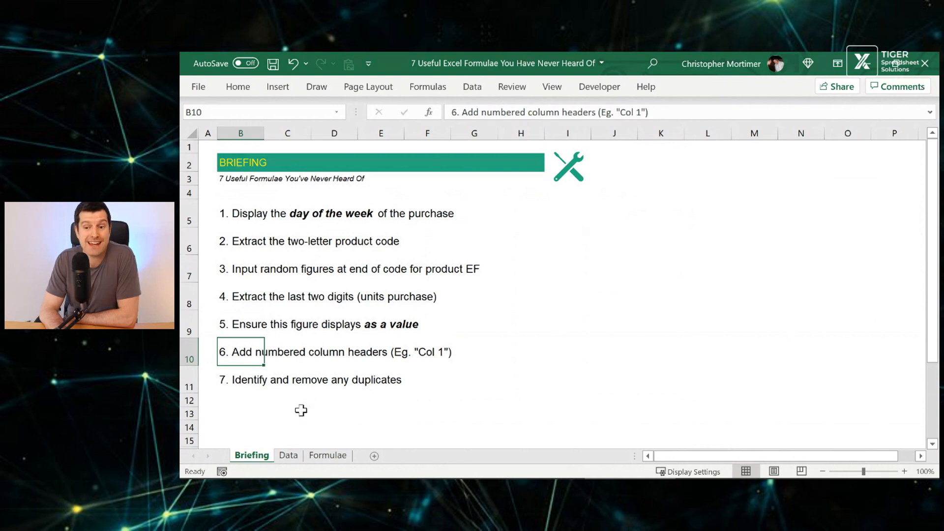
click(289, 460)
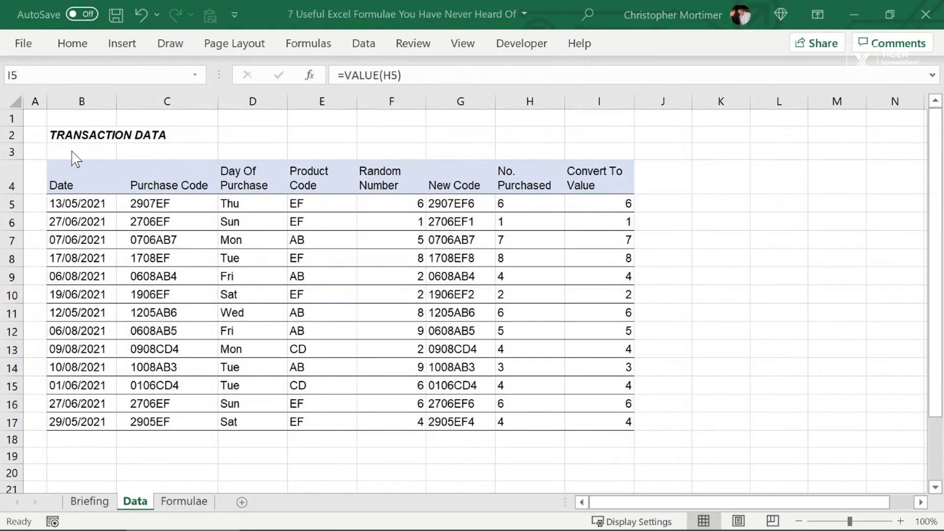
click(74, 150)
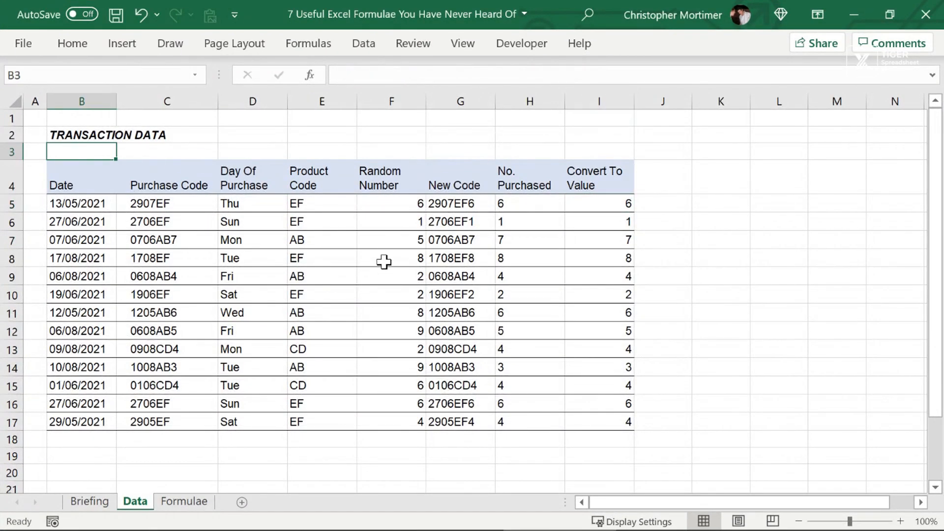
key(shift+space)
key(ctrl+shift+plus)
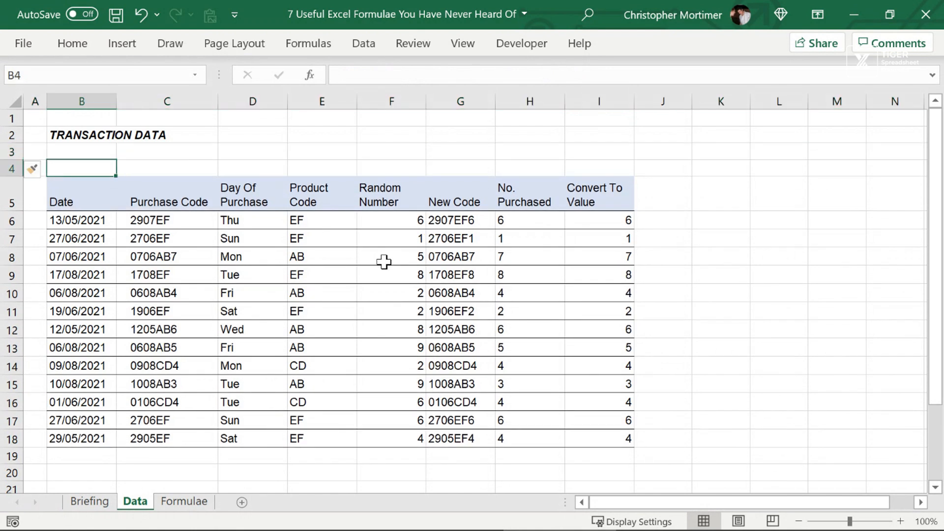
Step: Try a manually entered header "col 1" in B4 above the Date column, and clear it again
text(=)
key(BackSpace)
text(cl)
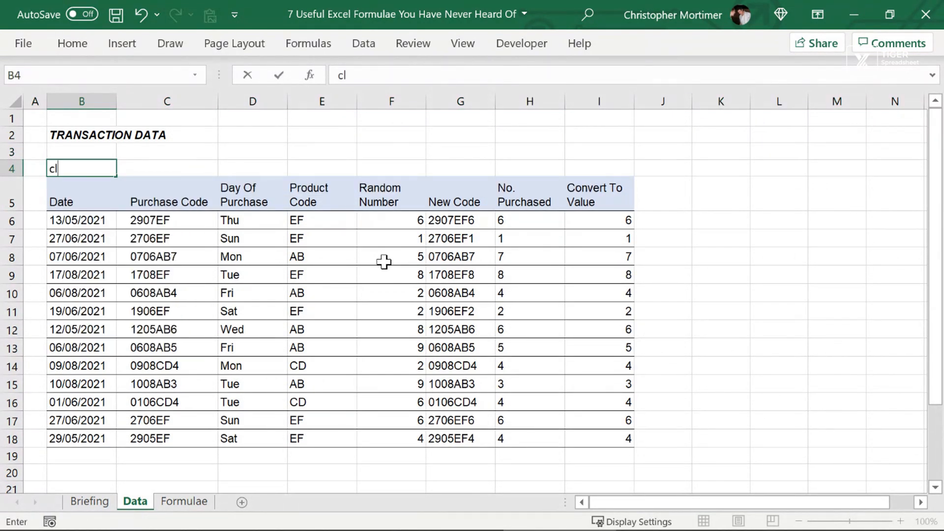
key(BackSpace)
text(9l)
key(BackSpace)
key(BackSpace)
text(ol 1)
key(Return)
key(Up)
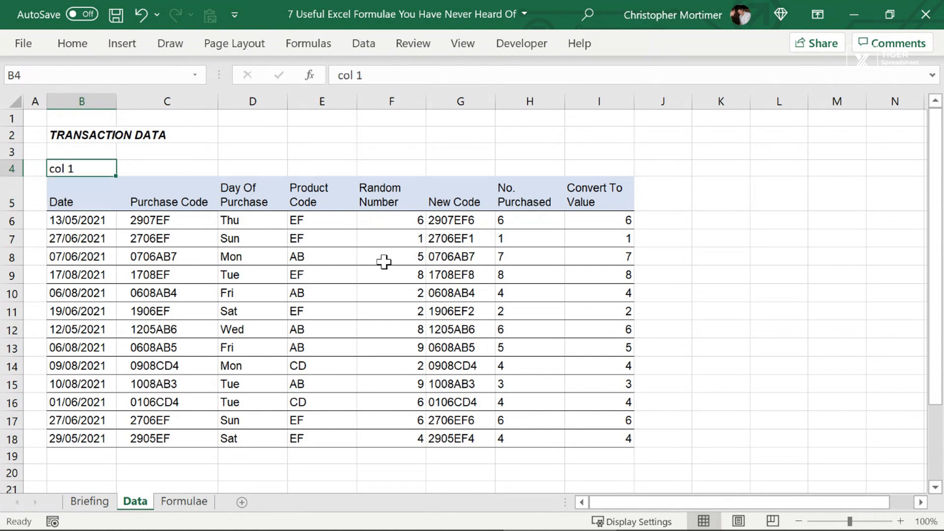
key(Right)
key(Right)
key(Right)
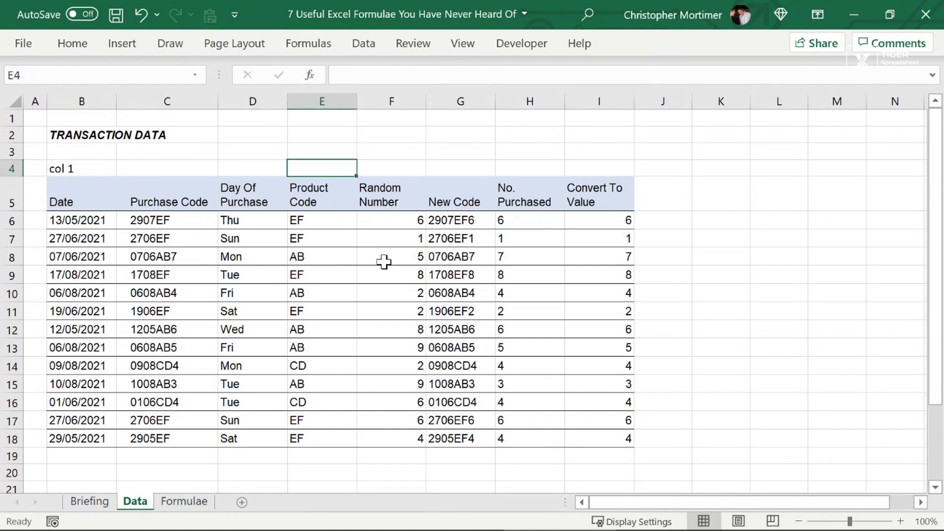
key(Left)
key(Left)
key(Left)
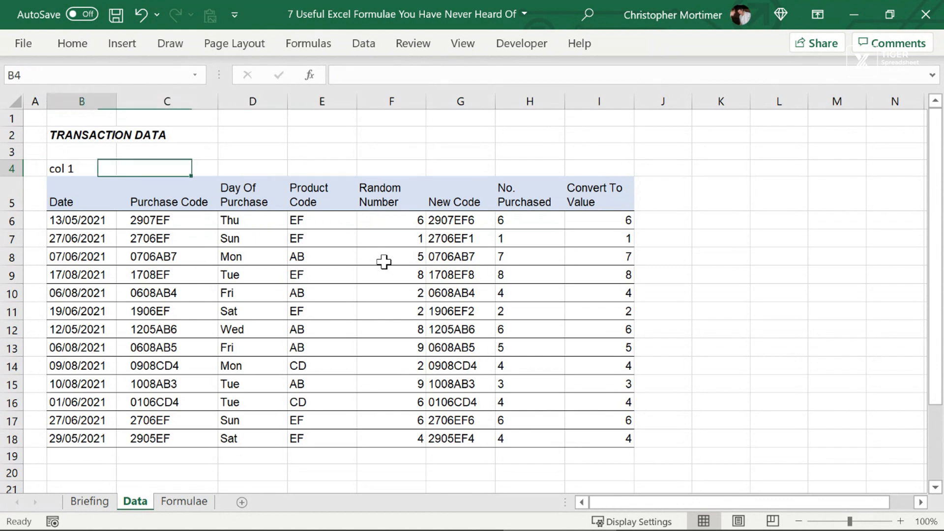
Step: Enter the formula =COLUMN() in B4 above the Date header
text(=)
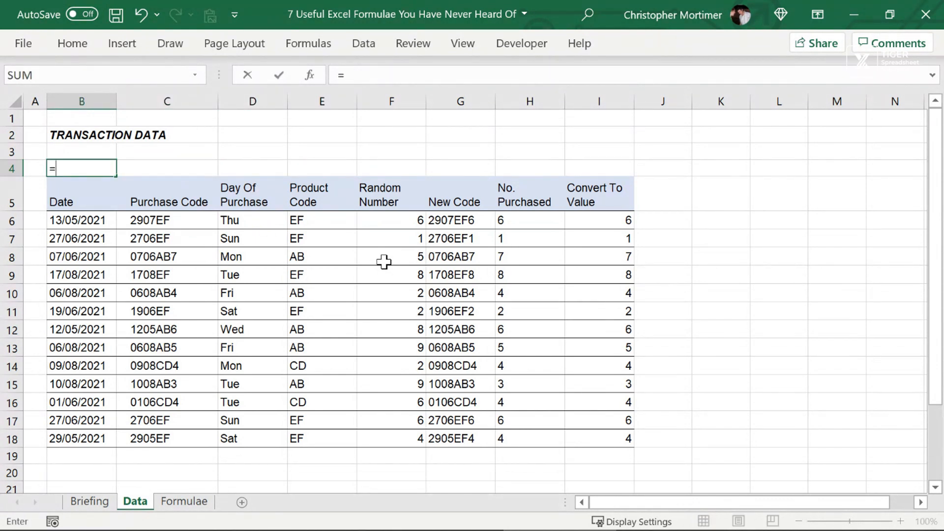
text(column)
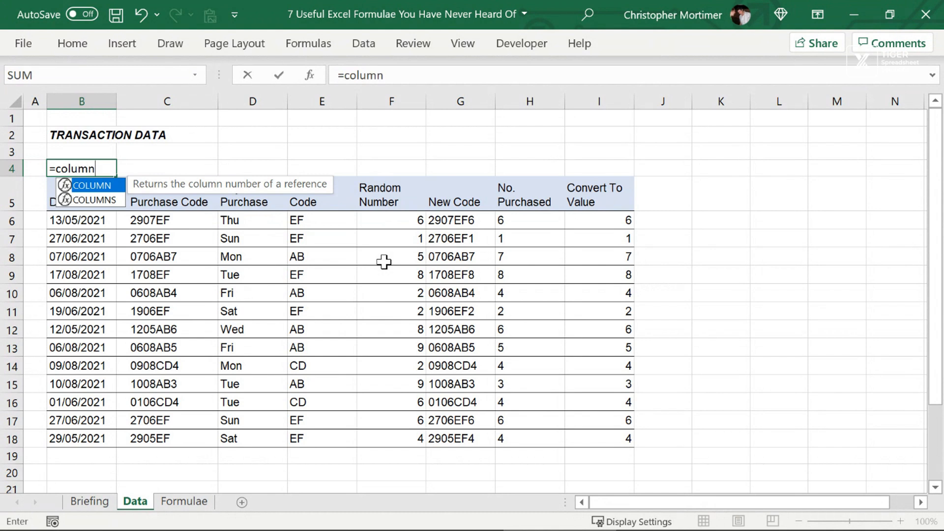
text(())
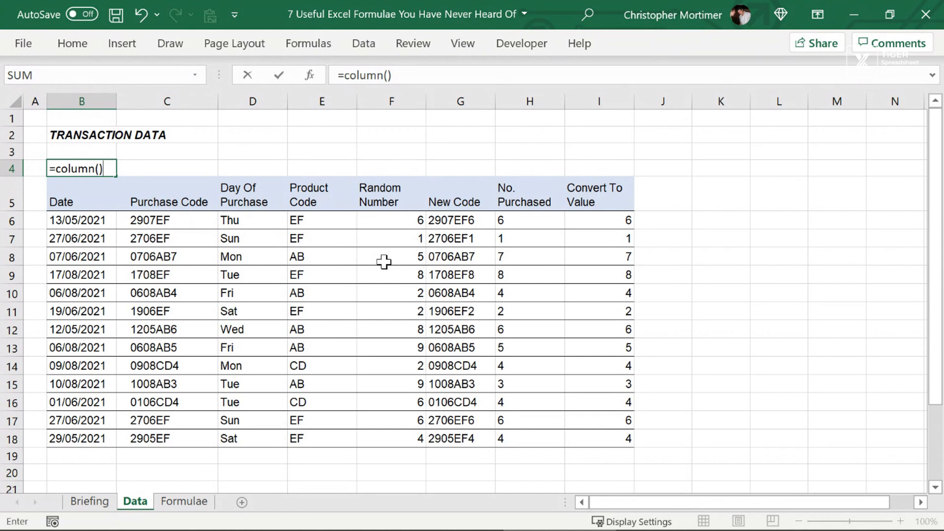
key(Return)
key(Up)
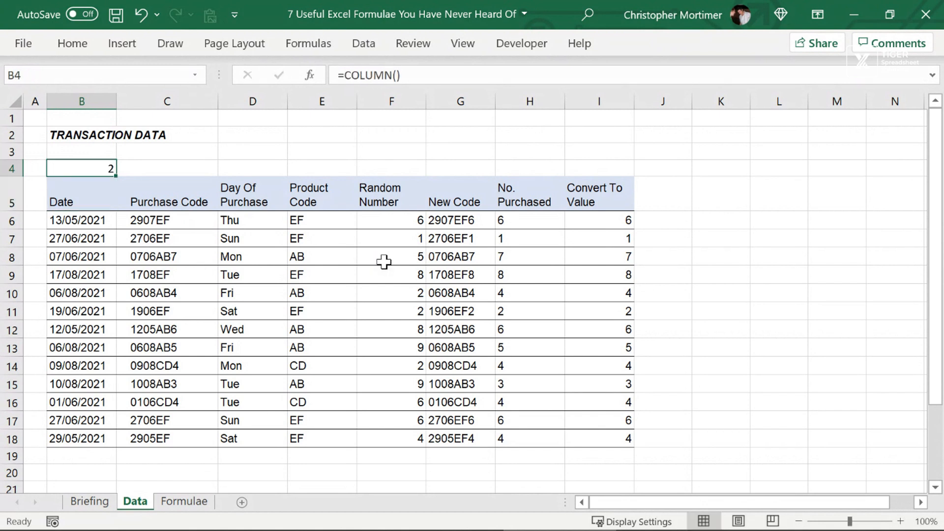
Step: Fill the plain COLUMN formula from B4 across the new row to I4
key(shift+Right)
key(shift+Right)
key(shift+Right)
key(shift+Right)
key(shift+Right)
key(shift+Right)
key(shift+Right)
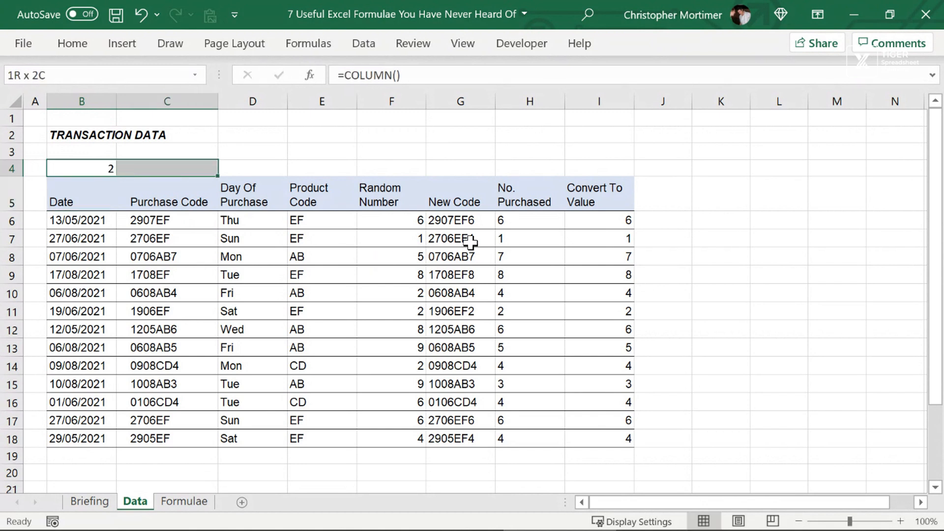
key(ctrl+r)
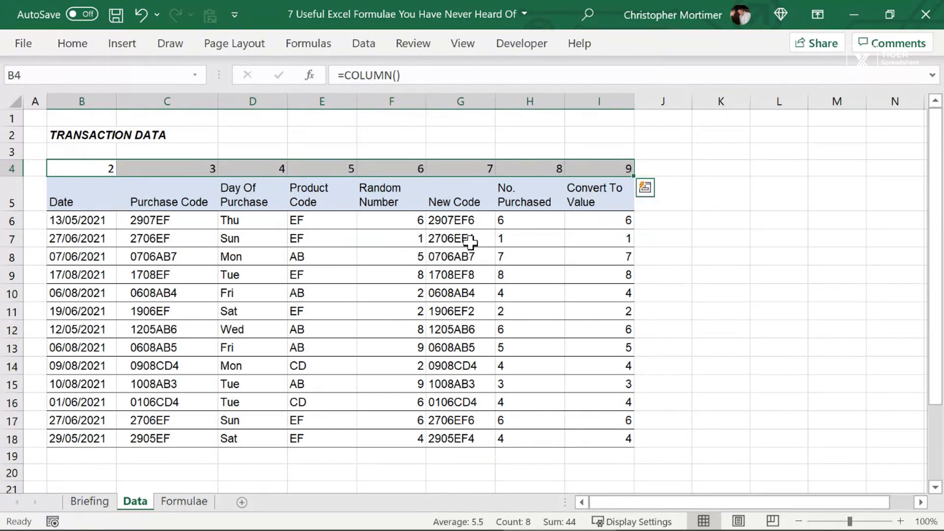
key(Left)
key(Right)
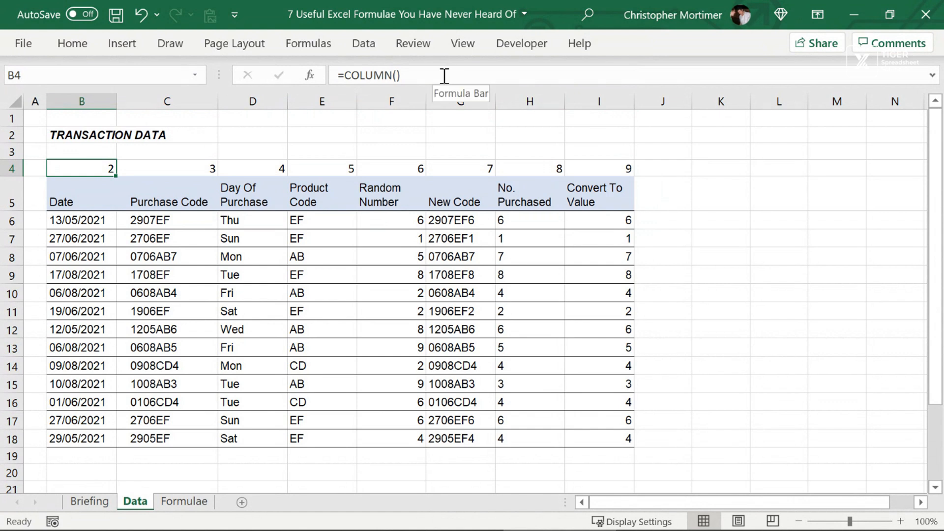
Step: Change the formula in B4 to =COLUMN()-1
click(423, 77)
text(-1)
key(Return)
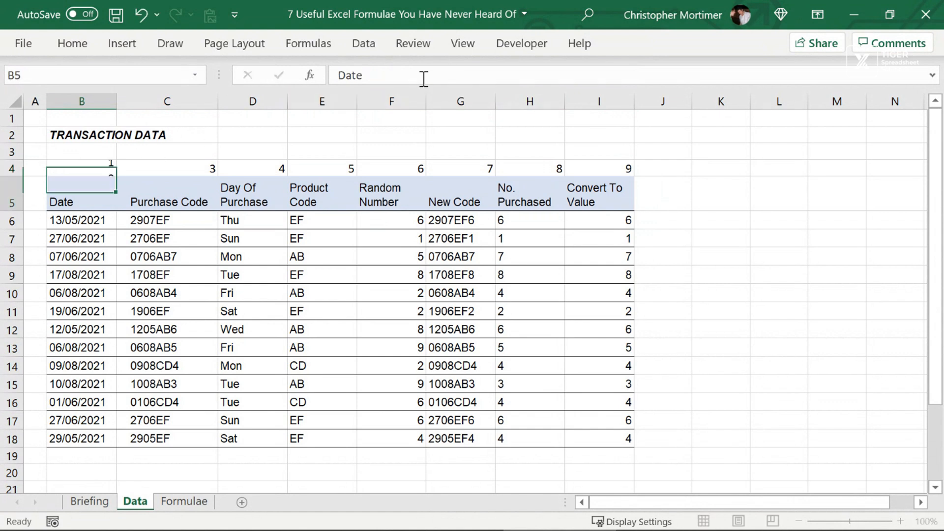
key(Up)
key(shift+Right)
key(Left)
key(Right)
Step: Add a text prefix with a trailing space to the B4 formula so it reads ="Col "&COLUMN()-1
click(343, 75)
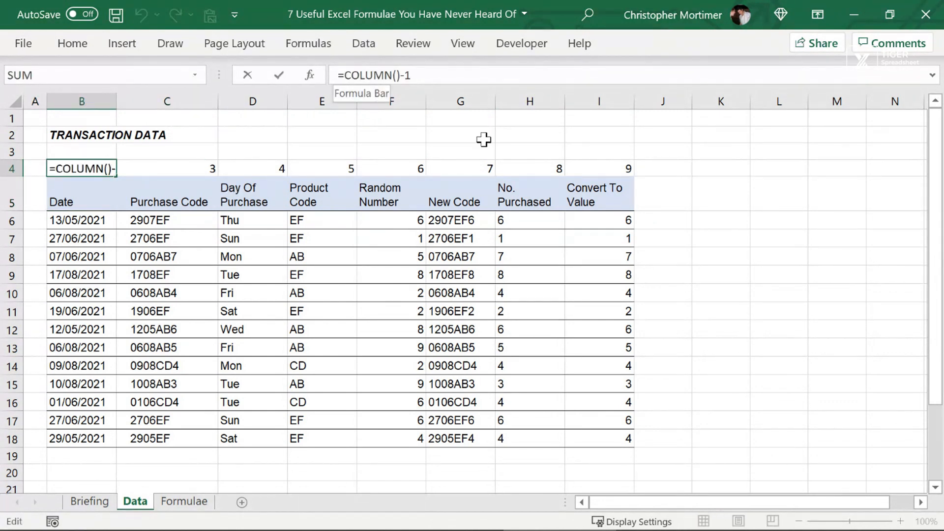
text("Col")
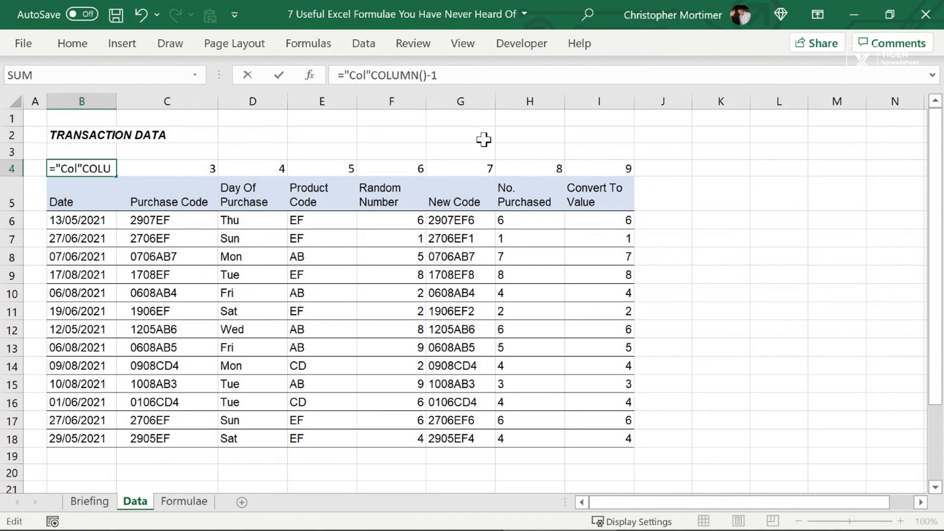
text(&)
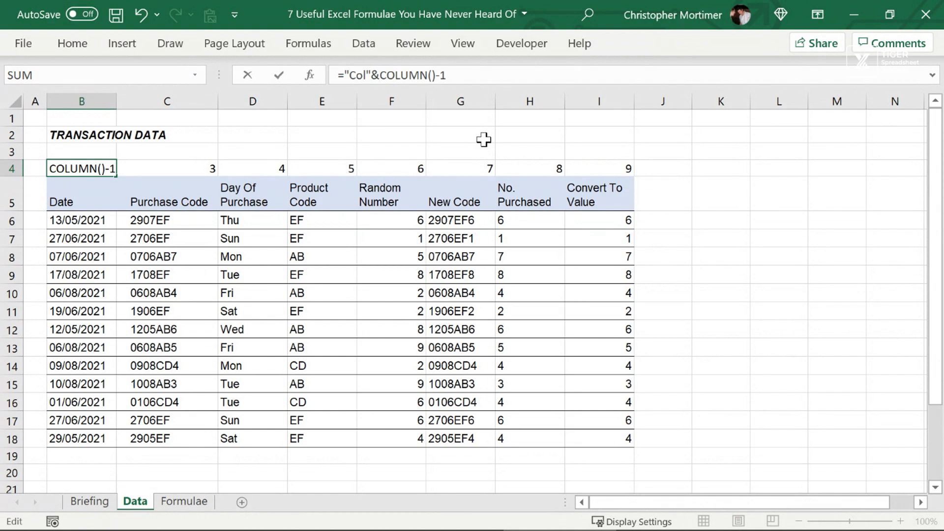
key(Return)
key(Up)
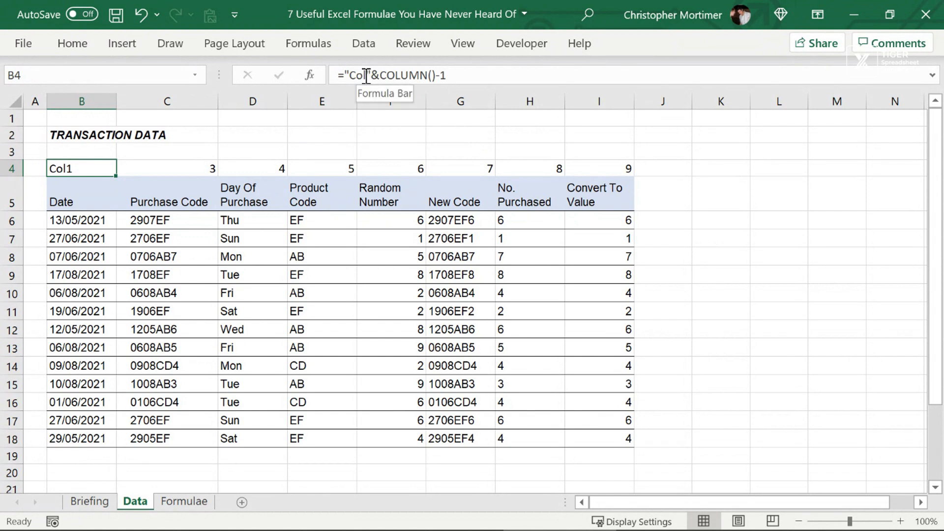
click(366, 75)
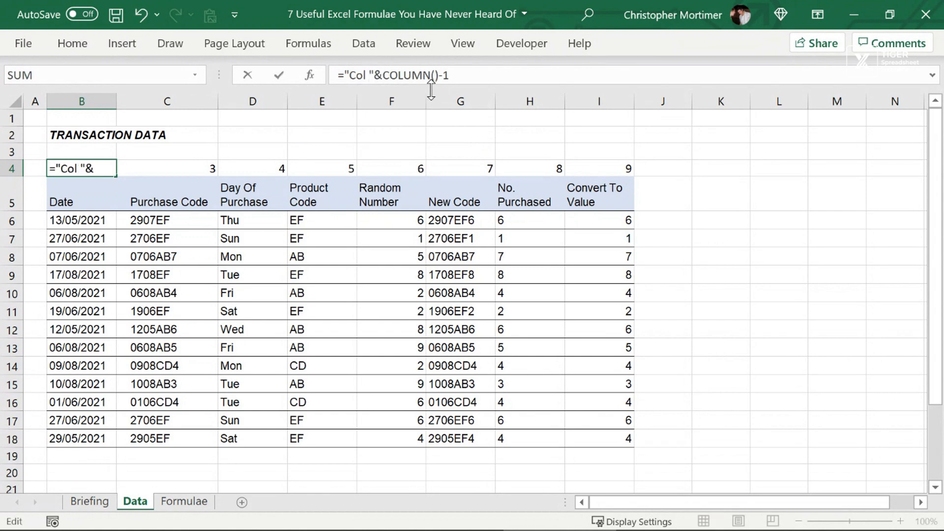
key(Return)
key(Up)
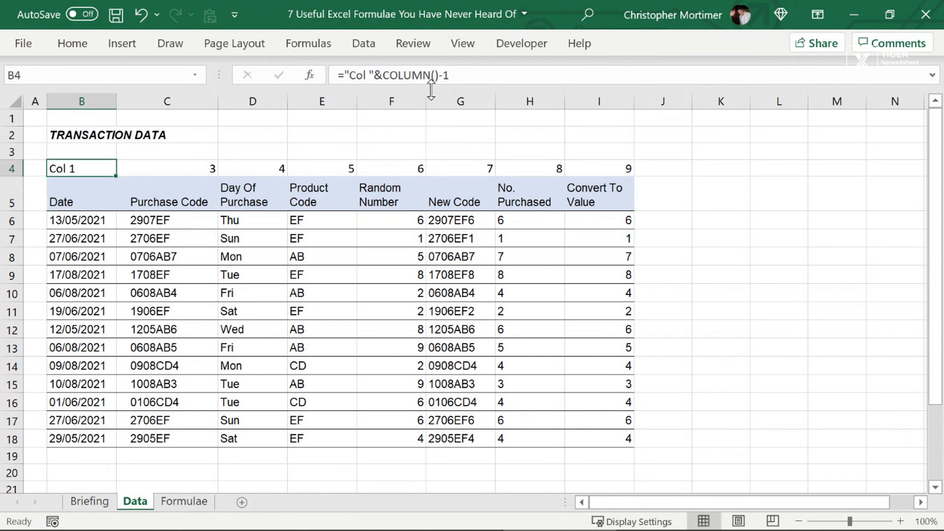
Step: Fill the prefixed column-number formula from B4 across to I4 above the table headers
key(shift+Right)
key(shift+Right)
key(shift+Right)
key(shift+Right)
key(shift+Right)
key(shift+Right)
key(shift+Right)
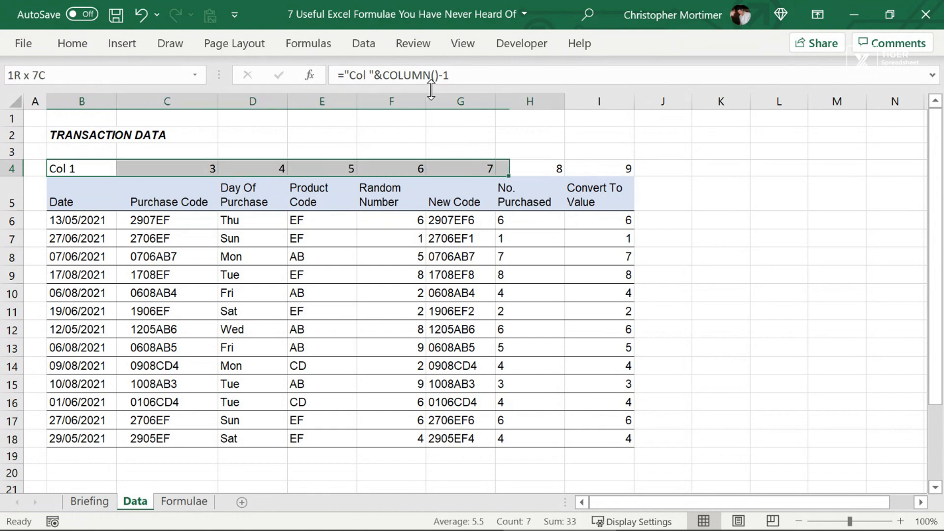
key(ctrl+r)
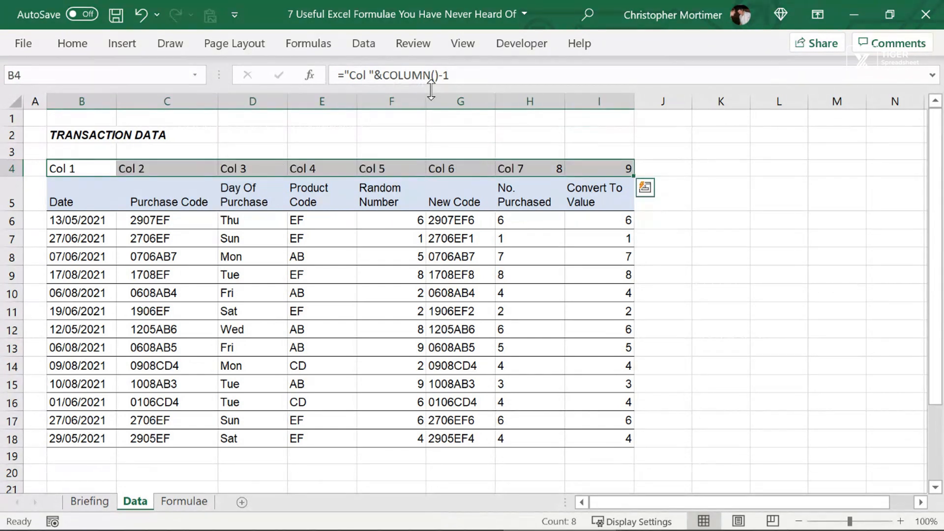
Step: Replace the formulas in B4:I4 with fixed text by copying them and pasting values over them
key(ctrl+c)
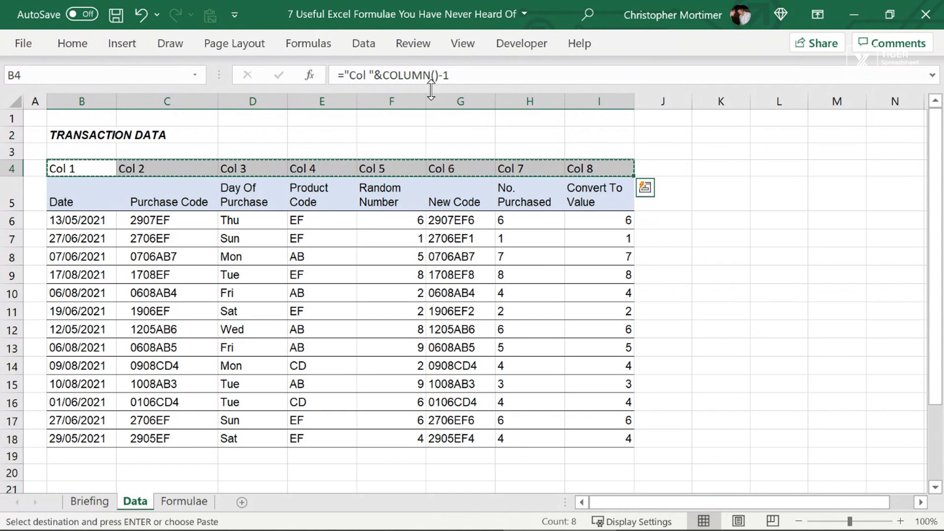
key(ctrl+alt+v)
key(v)
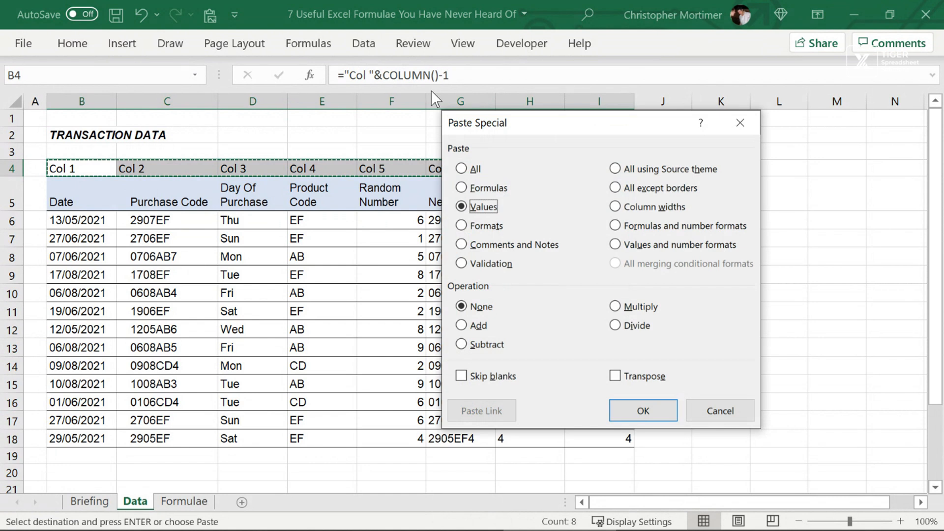
key(Return)
key(Escape)
key(Left)
key(Right)
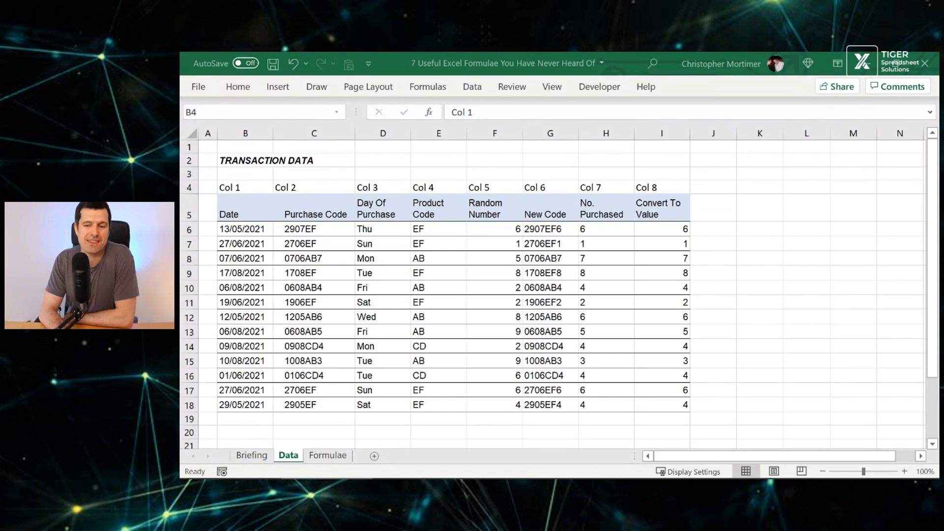
Step: Consult briefing task 7 about duplicates and return to the transaction data
click(257, 455)
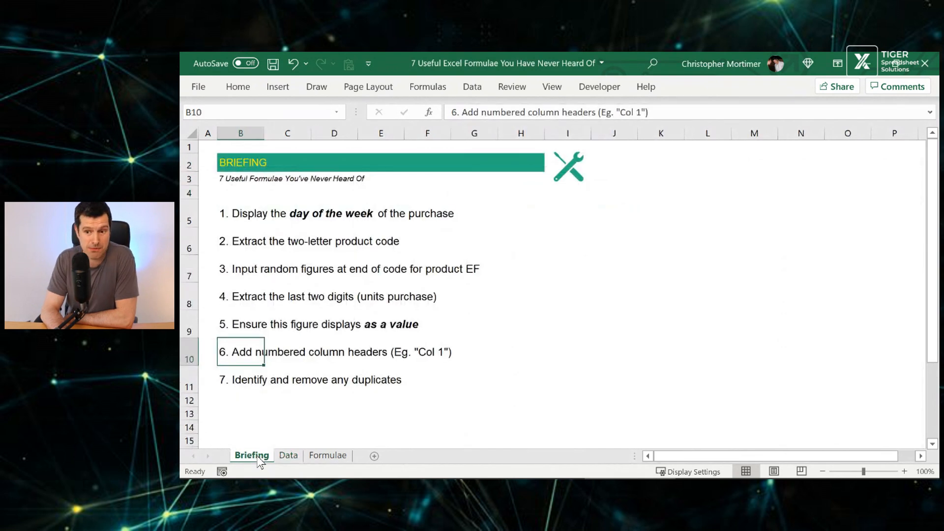
click(244, 377)
key(shift+space)
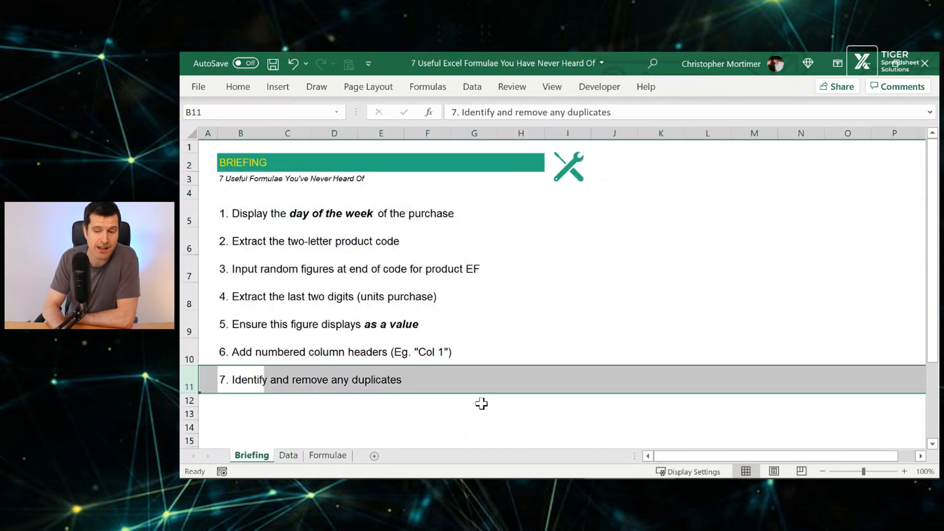
key(shift+BackSpace)
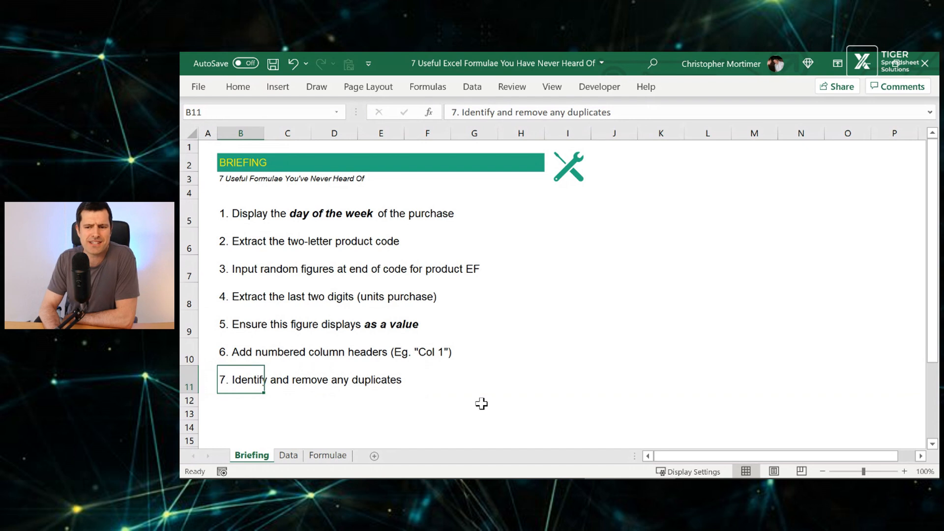
click(291, 456)
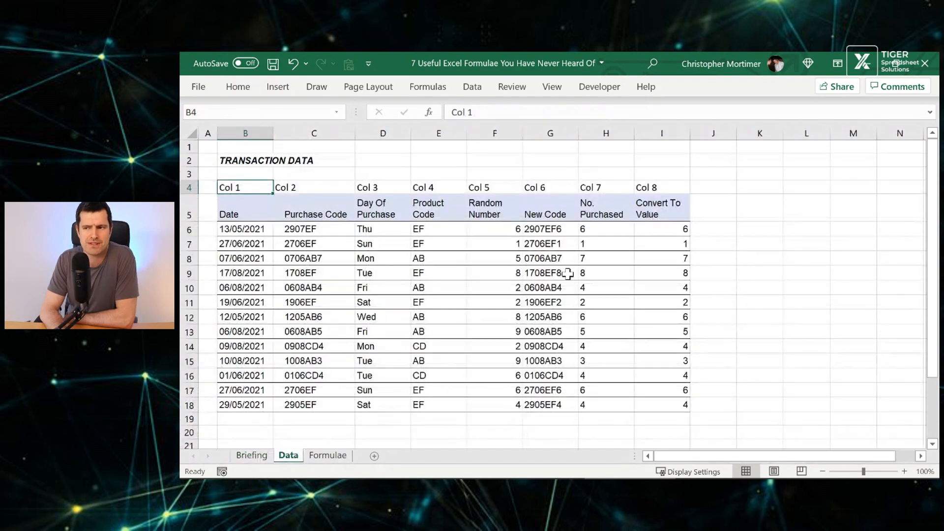
Step: List the distinct New Code entries beside the table with =UNIQUE(G6:G18) in K6
click(756, 210)
key(Return)
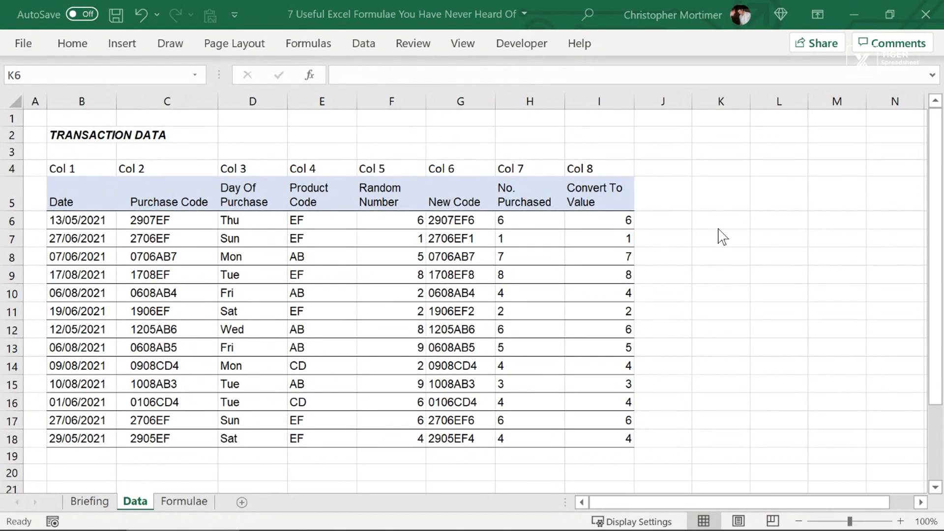
text(=unique()
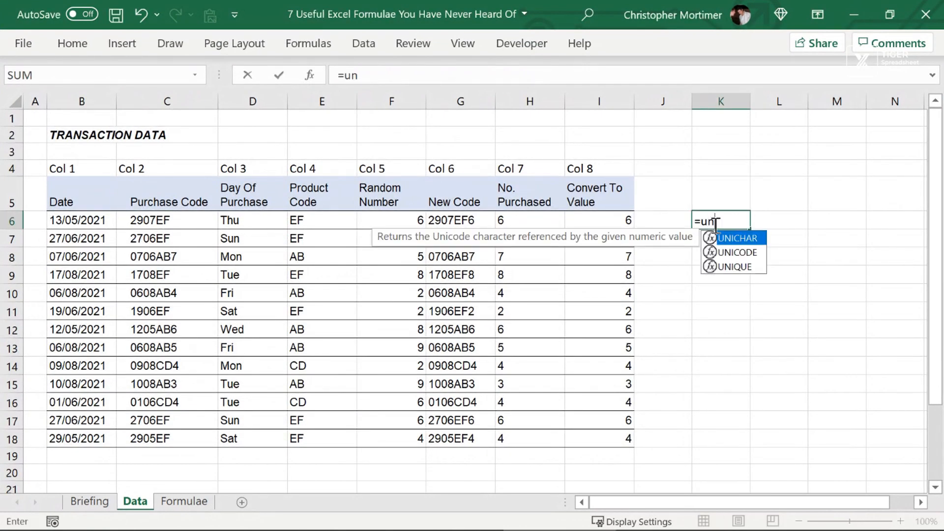
key(Left)
key(Left)
key(Left)
key(Left)
key(Left)
key(Left)
key(Left)
key(Left)
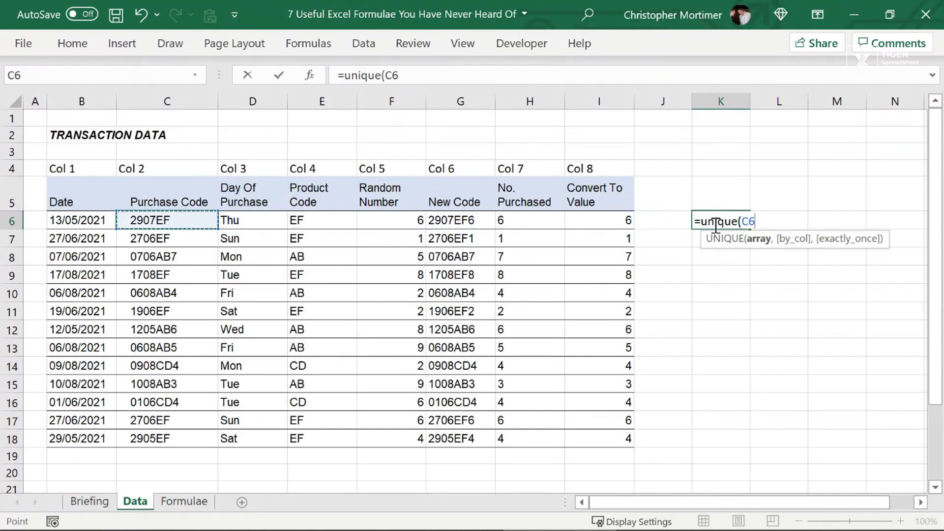
key(Right)
key(Right)
key(Right)
key(Right)
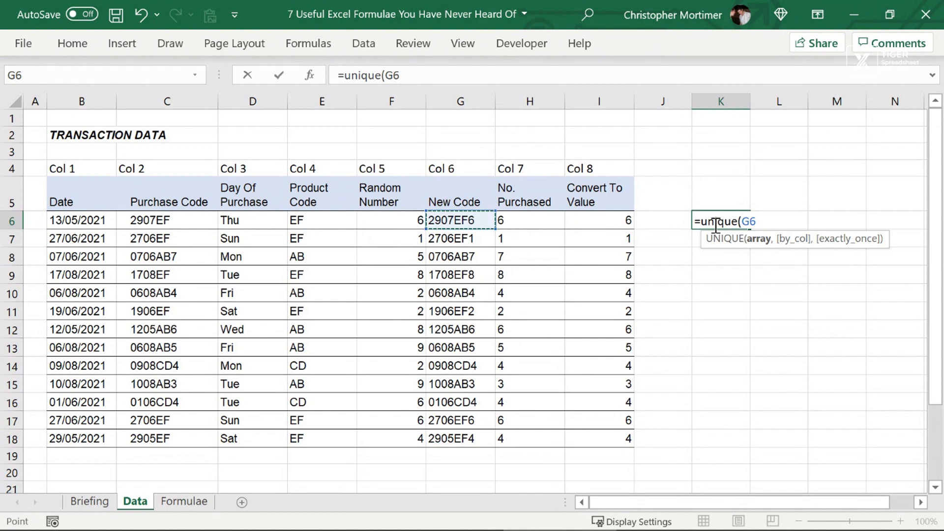
key(ctrl+shift+Down)
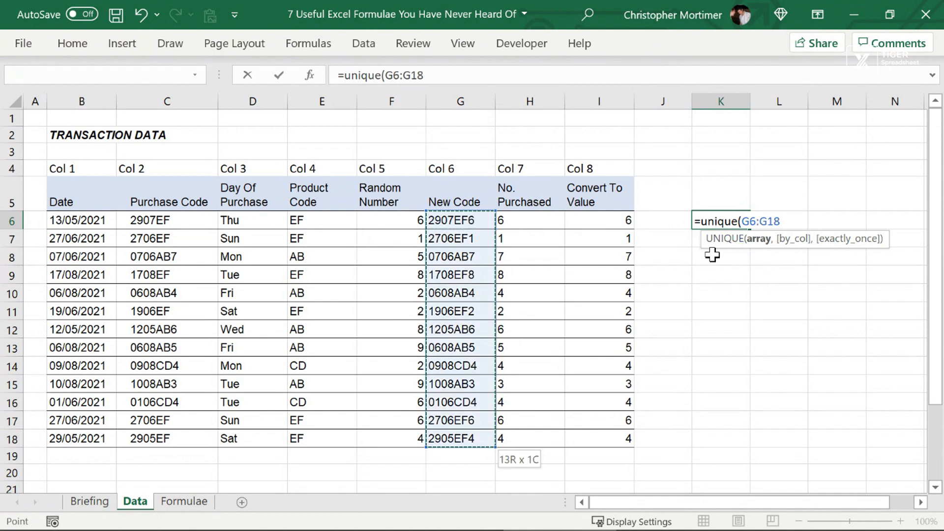
key(Return)
key(Up)
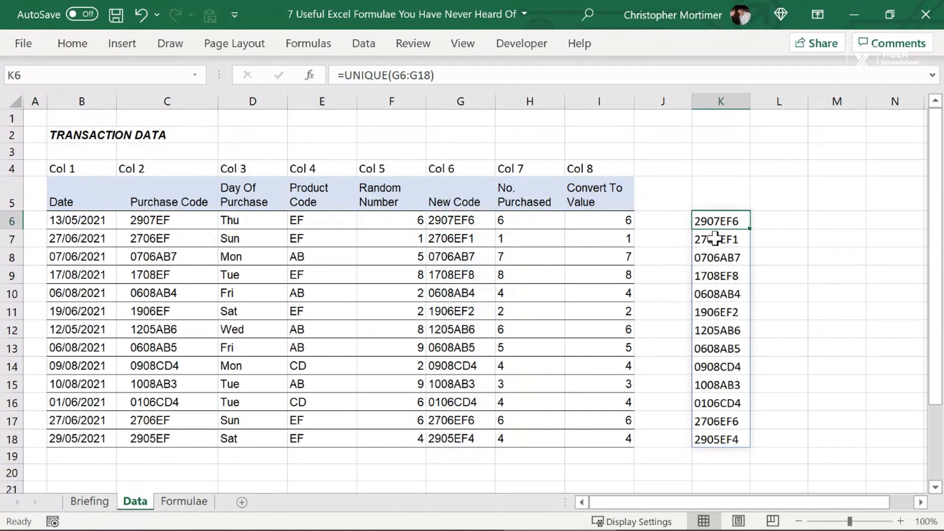